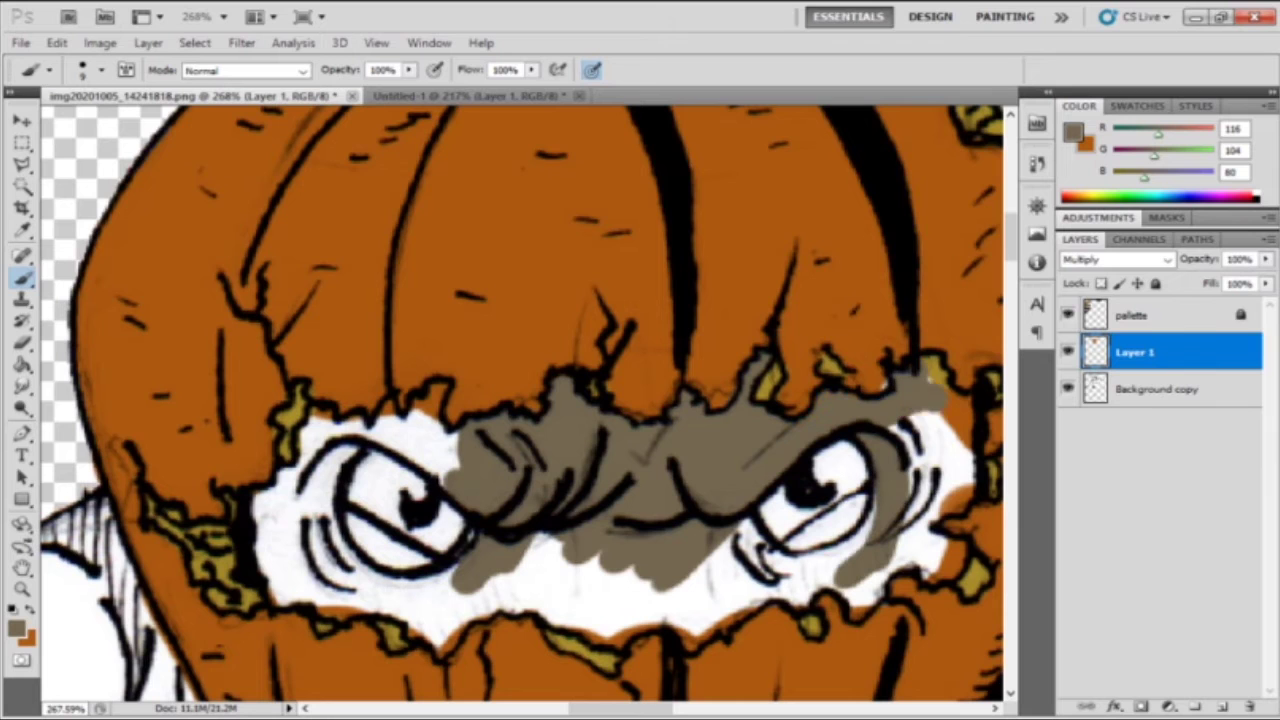
- Fill the rest of the exposed face around the eyes with the sampled taupe skin colour
scroll(520, 400, down, 3)
mouse_move(430, 235)
mouse_down()
mouse_move(290, 400)
mouse_move(660, 400)
mouse_move(860, 350)
mouse_move(720, 430)
mouse_move(700, 400)
mouse_up()
key(i)
key(b)
scroll(520, 400, up, 1)
key(i)
key(b)
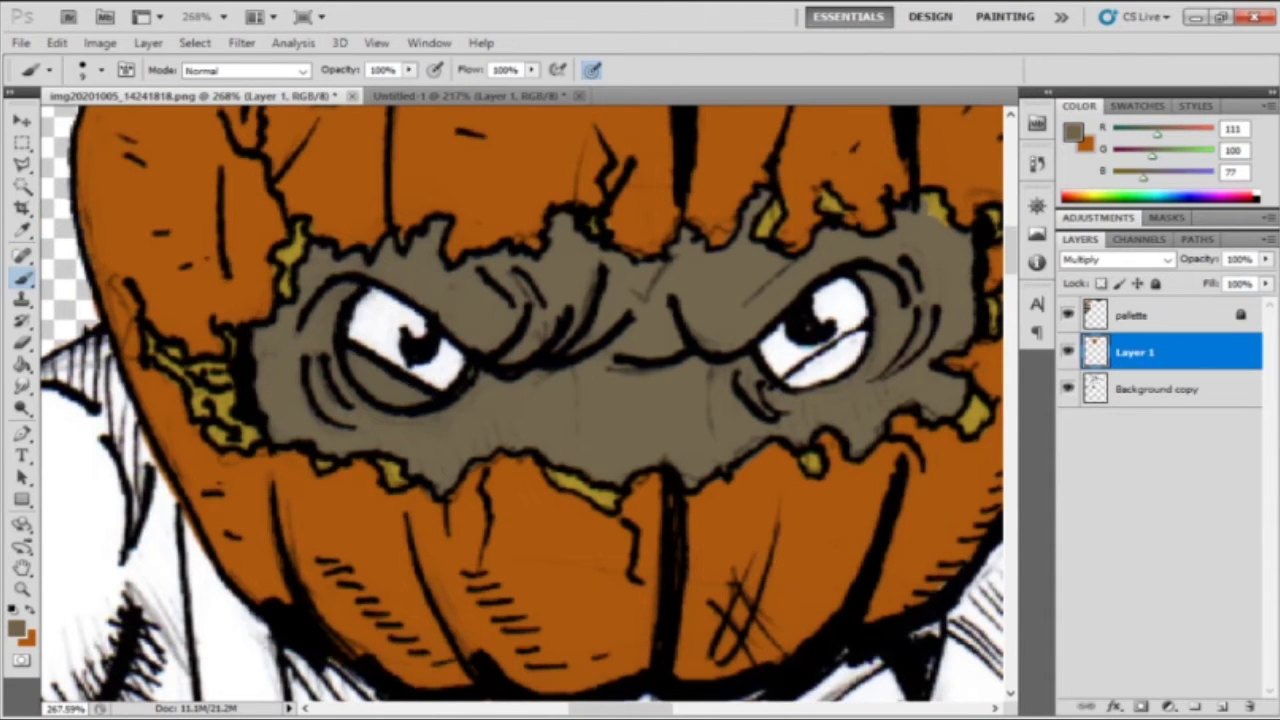
- Sample the off-white palette colour (RGB 225, 221, 221) and paint both eyeballs
key(i)
scroll(520, 400, down, 1)
key(b)
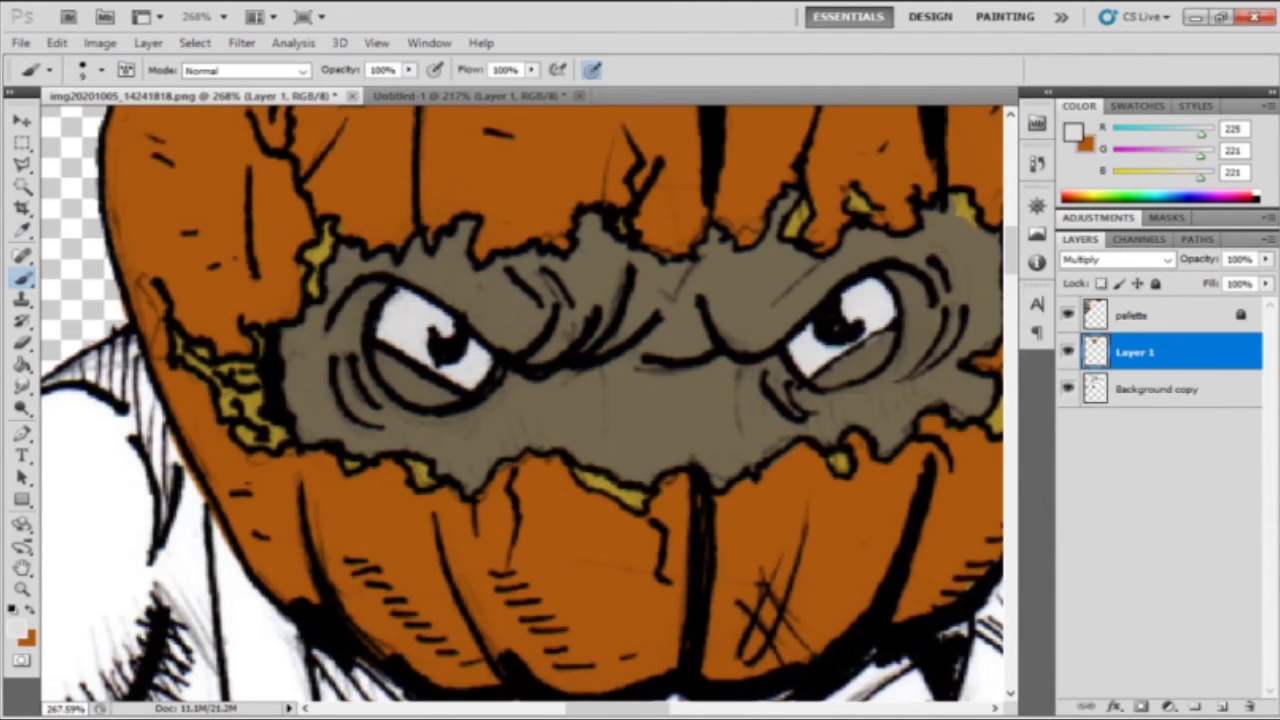
- Paint the exposed neck and upper chest below the pumpkin head in taupe (RGB 115, 103, 79)
scroll(520, 400, down, 2)
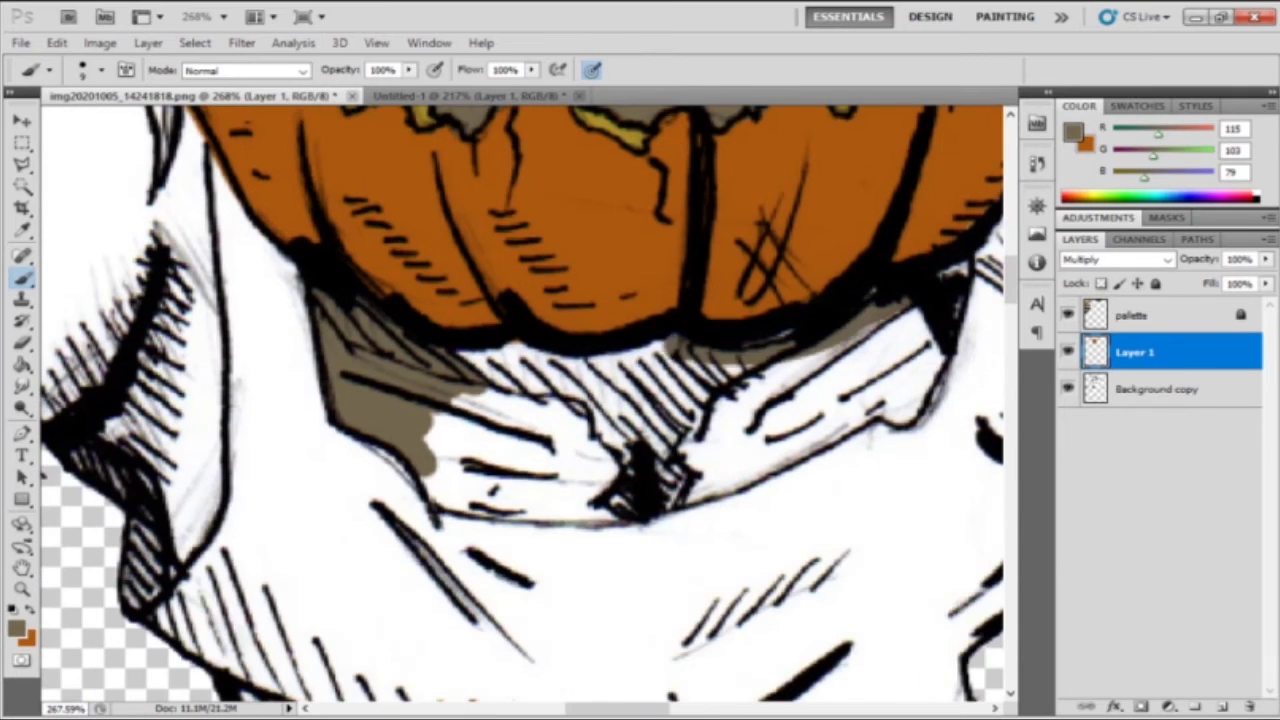
drag(440, 440, 860, 390)
drag(730, 480, 880, 420)
drag(930, 300, 760, 460)
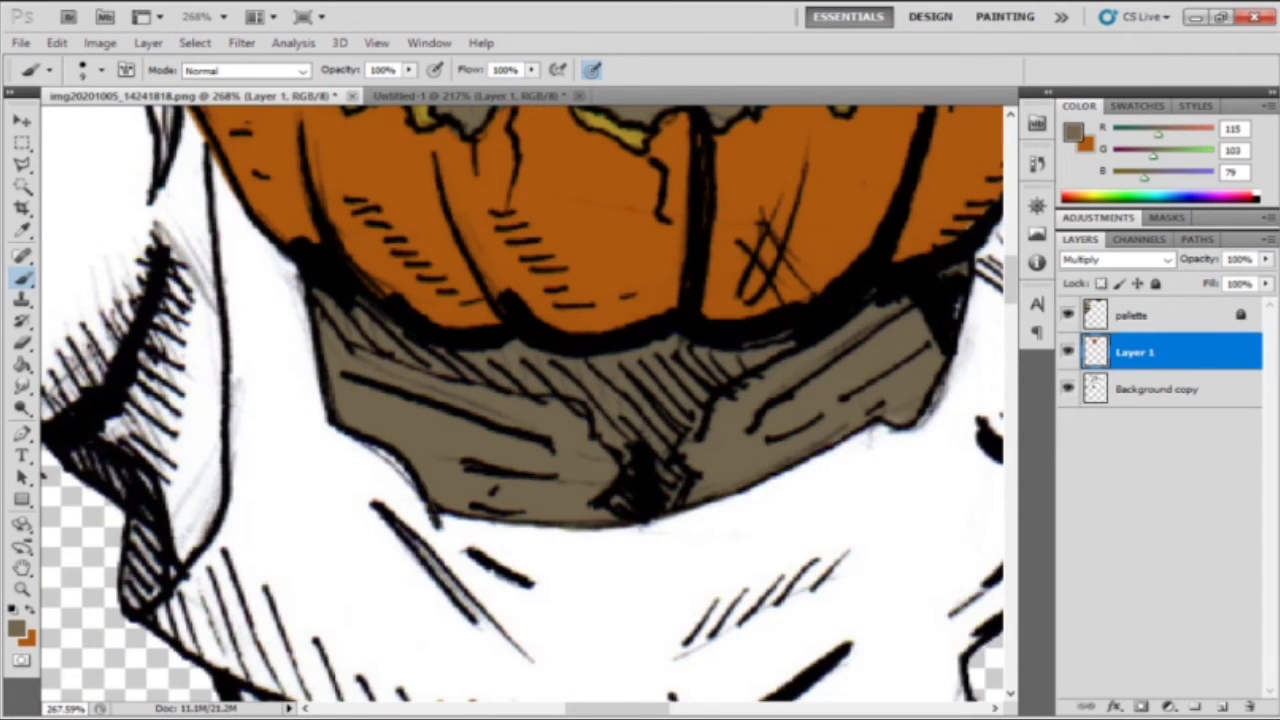
- Fill the shoulder and upper part of the lowered sword arm with the taupe skin colour
drag(150, 220, 200, 540)
scroll(520, 400, up, 2)
drag(400, 300, 786, 486)
drag(240, 460, 540, 220)
drag(620, 350, 640, 540)
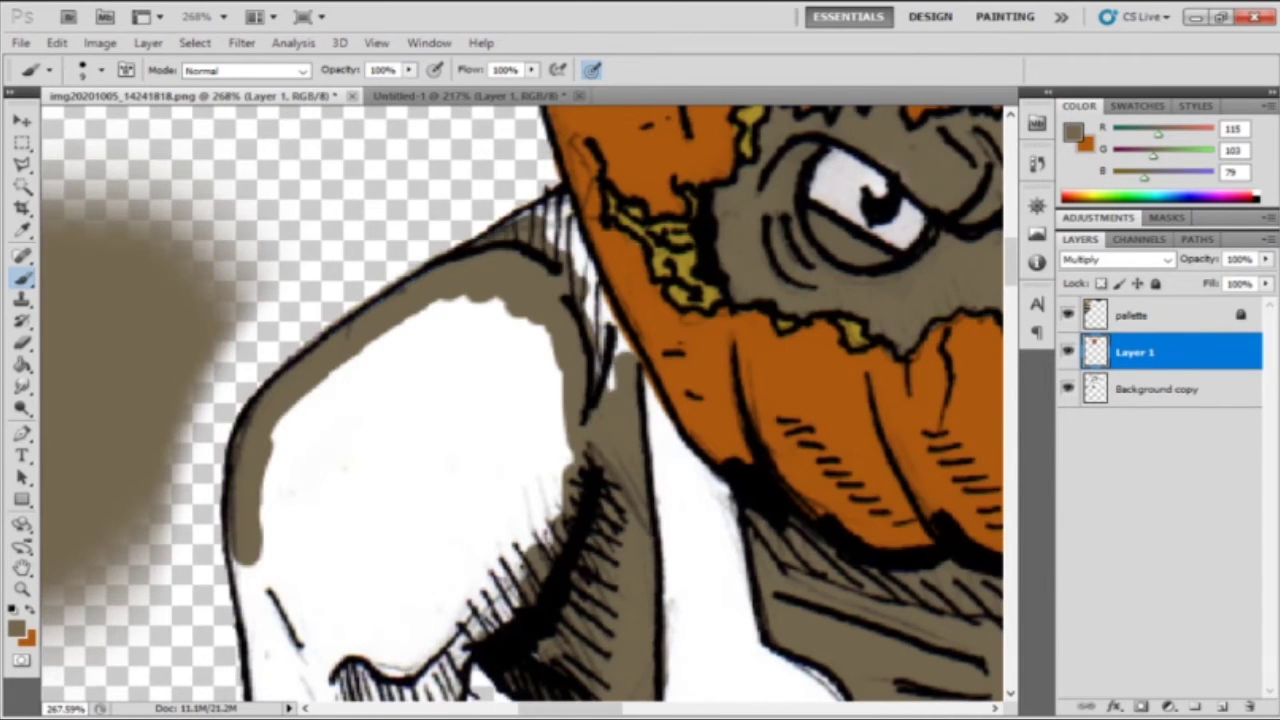
drag(520, 200, 630, 390)
drag(600, 500, 710, 340)
drag(320, 460, 540, 200)
mouse_move(250, 250)
mouse_down()
mouse_move(300, 550)
mouse_move(295, 615)
mouse_up()
- Fill the forearm of the lowered arm with taupe down towards the wrist
scroll(520, 400, down, 3)
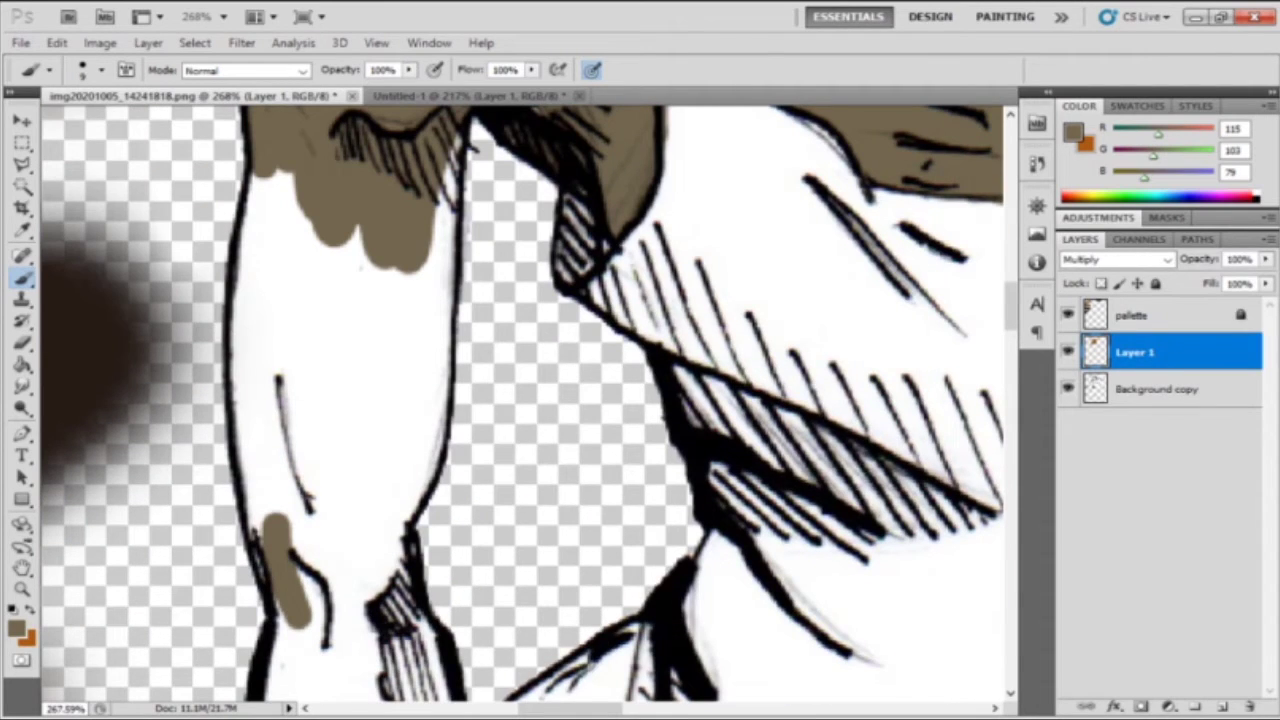
drag(300, 600, 260, 180)
drag(300, 560, 420, 150)
drag(410, 400, 420, 620)
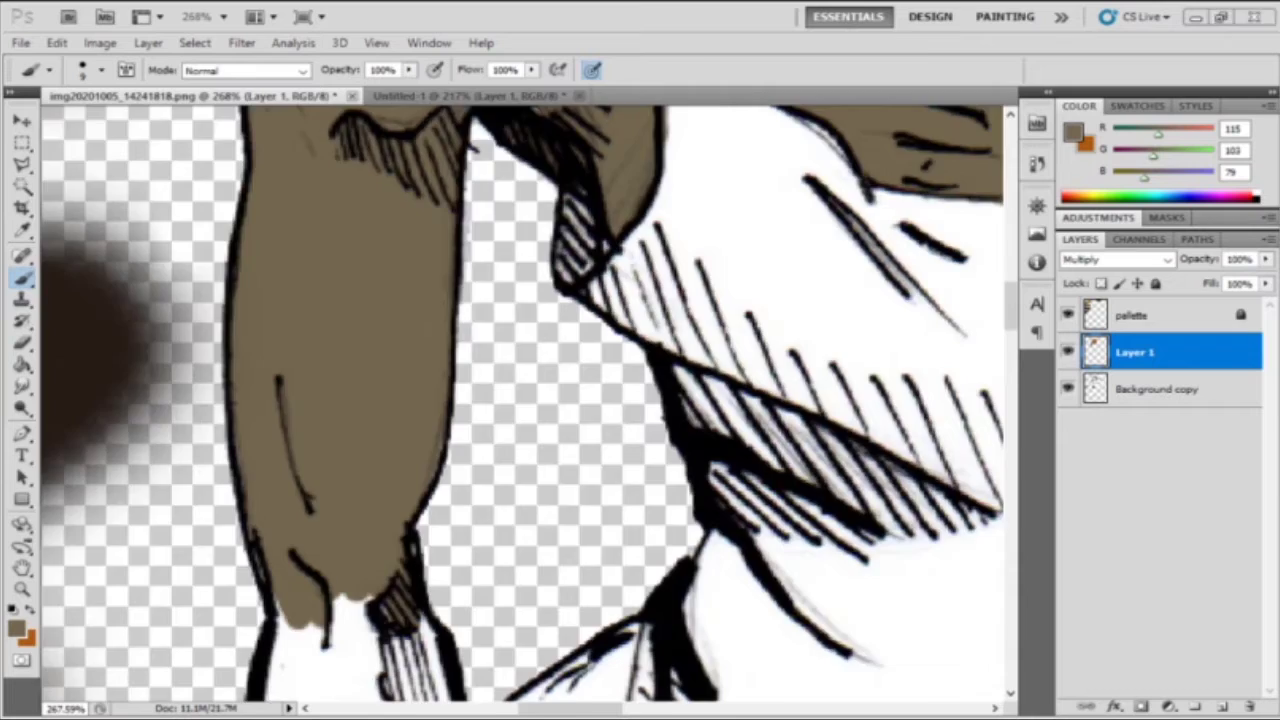
- Finish the lowered arm down to the gauntlet and colour the exposed upper part of the raised arm in taupe
scroll(520, 400, down, 3)
drag(280, 340, 430, 500)
drag(310, 370, 320, 500)
drag(600, 400, 450, 400)
drag(420, 250, 400, 420)
drag(470, 200, 480, 380)
scroll(520, 400, right, 3)
scroll(520, 400, up, 2)
- Pick up dark brown (RGB 43, 34, 27) and paint the raised arm's gloved fist and gauntlet, leaving the straps uncoloured
key(ctrl+Tab)
alt+click(400, 430)
key(ctrl+Tab)
mouse_move(700, 420)
mouse_down()
mouse_move(830, 330)
mouse_move(740, 450)
mouse_move(650, 360)
mouse_move(740, 300)
mouse_up()
drag(660, 400, 635, 310)
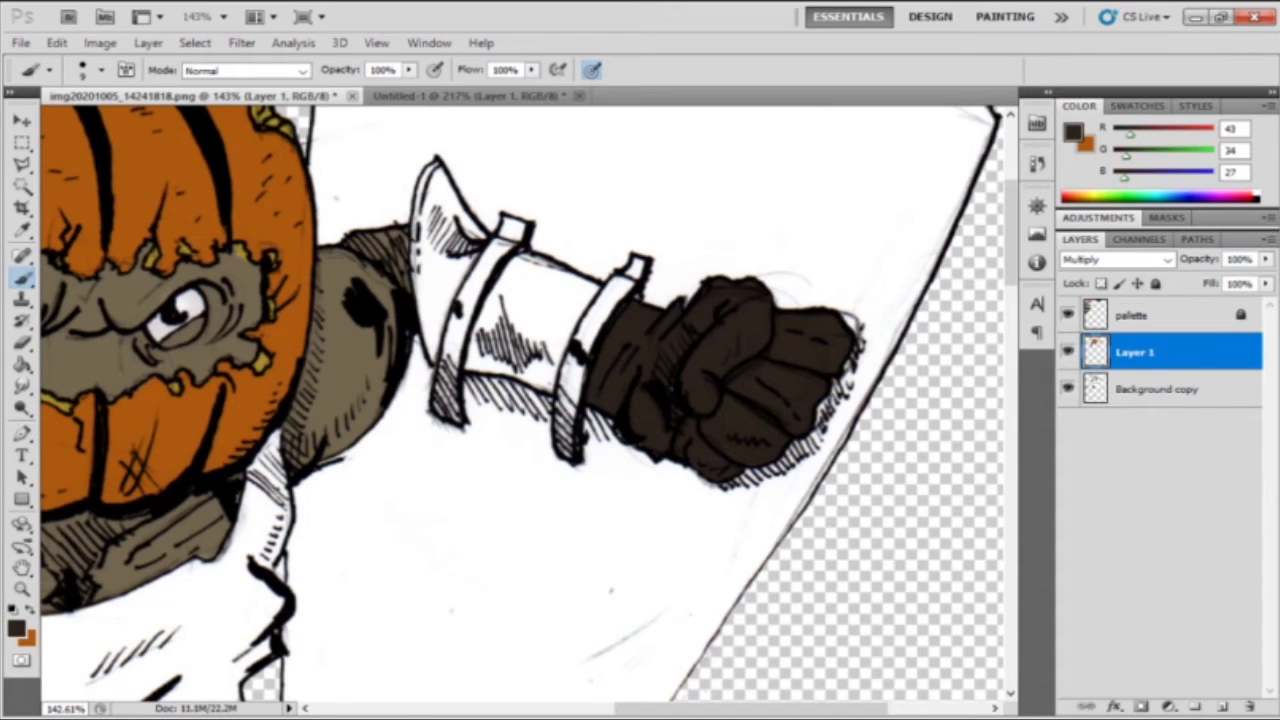
mouse_move(500, 300)
mouse_down()
mouse_move(580, 340)
mouse_move(520, 330)
mouse_move(425, 240)
mouse_move(460, 300)
mouse_move(445, 220)
mouse_up()
drag(450, 300, 840, 320)
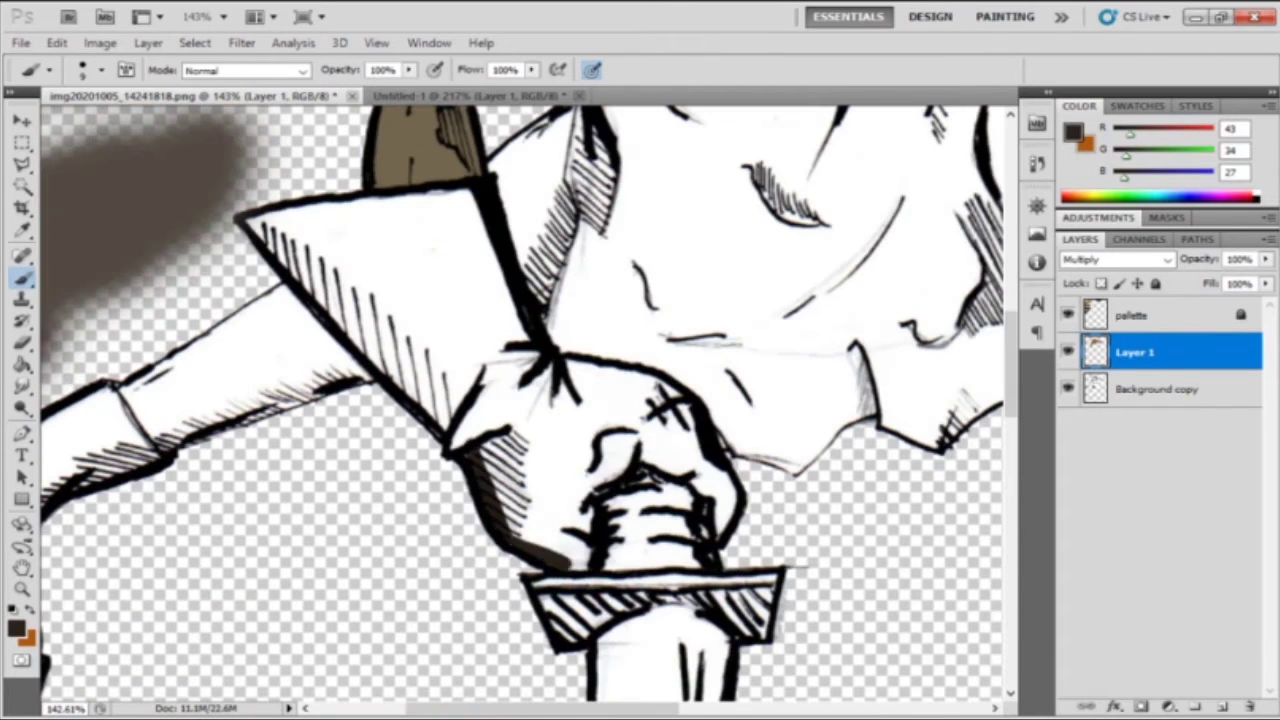
- Paint the sword hand's glove and flared cuff in the same dark brown
drag(600, 650, 600, 150)
drag(500, 450, 610, 480)
mouse_move(710, 520)
mouse_down()
mouse_move(545, 380)
mouse_move(560, 470)
mouse_up()
drag(250, 220, 440, 420)
mouse_move(270, 200)
mouse_down()
mouse_move(500, 330)
mouse_move(450, 390)
mouse_move(470, 210)
mouse_move(480, 350)
mouse_move(450, 225)
mouse_up()
- Paint both boots in reddish brown (RGB 67, 44, 35)
drag(400, 400, 720, 400)
mouse_move(240, 540)
mouse_down()
mouse_move(400, 440)
mouse_move(470, 430)
mouse_move(220, 640)
mouse_move(320, 680)
mouse_up()
scroll(520, 400, down, 3)
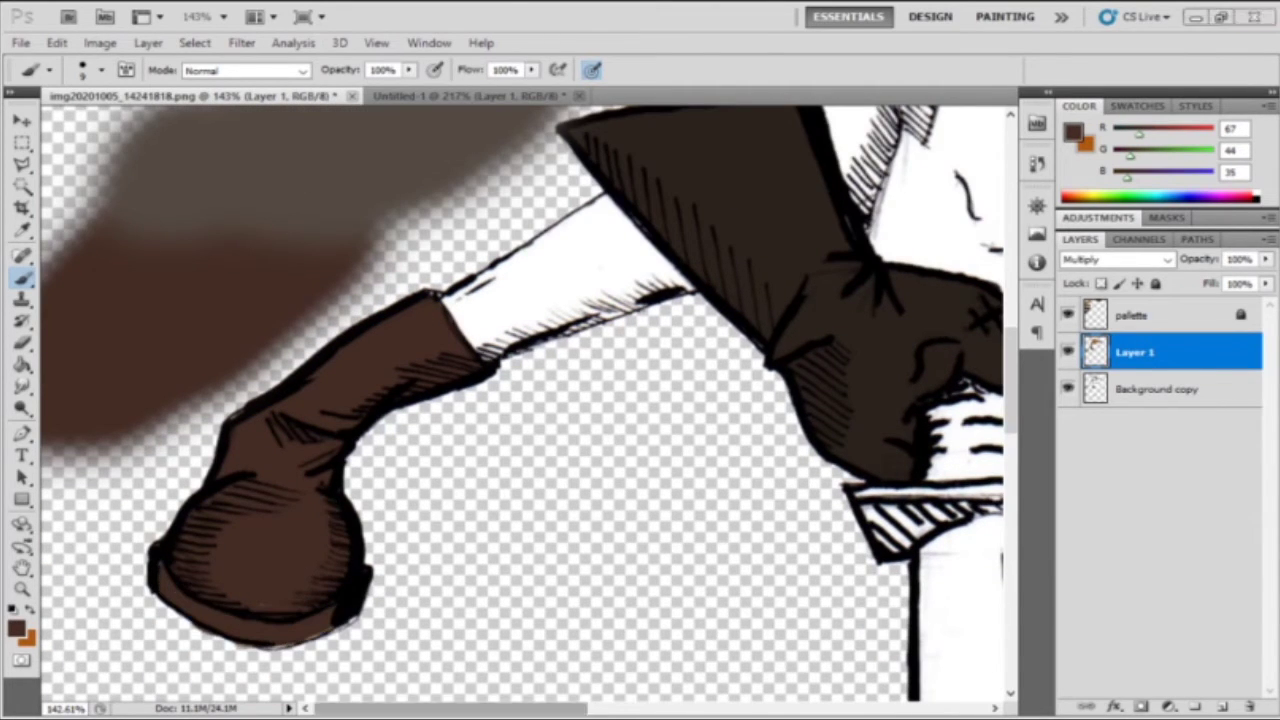
drag(900, 400, 200, 350)
mouse_move(600, 345)
mouse_down()
mouse_move(680, 410)
mouse_move(765, 420)
mouse_up()
mouse_move(640, 470)
mouse_down()
mouse_move(695, 500)
mouse_move(700, 595)
mouse_move(730, 460)
mouse_up()
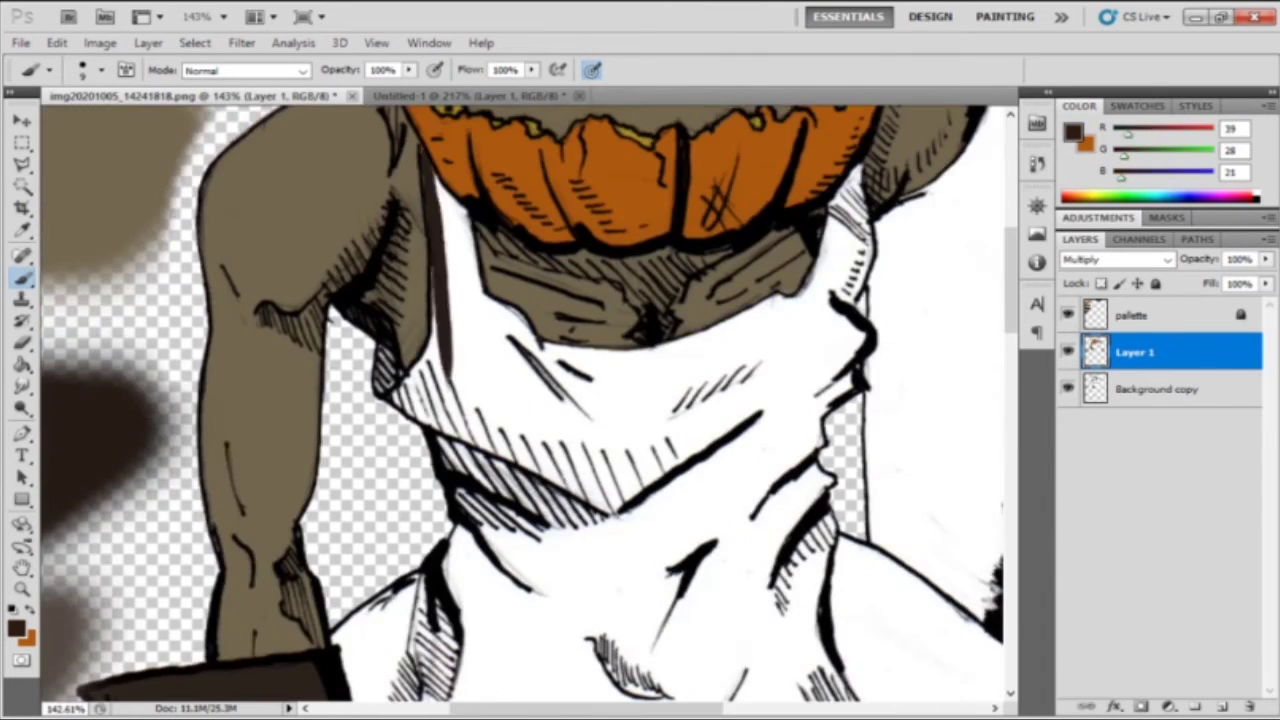
- Paint the tunic's straps, chest and waist in very dark brown (RGB 39, 28, 21)
mouse_move(390, 385)
mouse_down()
mouse_move(600, 495)
mouse_move(640, 580)
mouse_up()
mouse_move(425, 150)
mouse_down()
mouse_move(495, 430)
mouse_move(530, 440)
mouse_move(560, 330)
mouse_up()
mouse_move(850, 170)
mouse_down()
mouse_move(830, 300)
mouse_move(840, 335)
mouse_move(830, 220)
mouse_move(800, 410)
mouse_up()
mouse_move(550, 345)
mouse_down()
mouse_move(700, 500)
mouse_move(600, 400)
mouse_move(640, 480)
mouse_move(740, 540)
mouse_move(400, 600)
mouse_up()
scroll(520, 400, down, 3)
drag(810, 270, 660, 400)
mouse_move(820, 310)
mouse_down()
mouse_move(740, 530)
mouse_move(680, 570)
mouse_up()
scroll(520, 400, down, 3)
drag(900, 445, 975, 485)
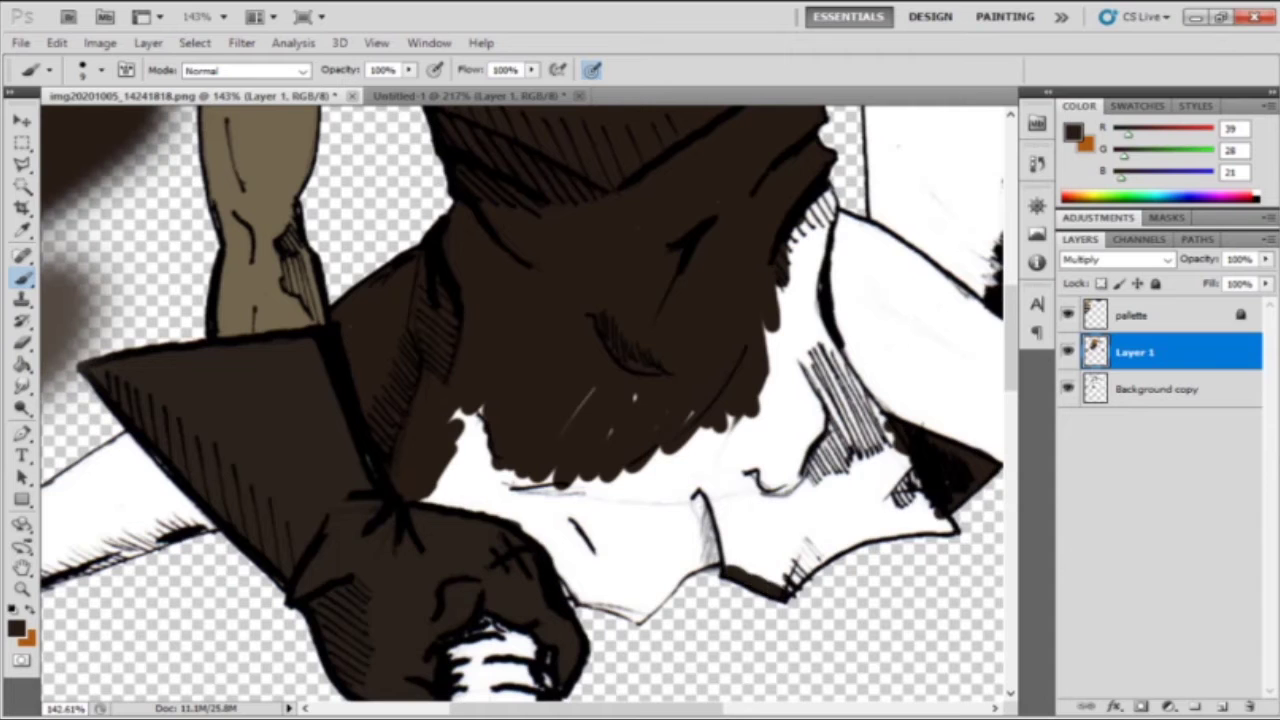
- Fill the tunic's remaining lower part and ragged hem with the same very dark brown
drag(830, 215, 950, 520)
mouse_move(430, 410)
mouse_down()
mouse_move(580, 600)
mouse_move(560, 550)
mouse_up()
drag(480, 470, 765, 530)
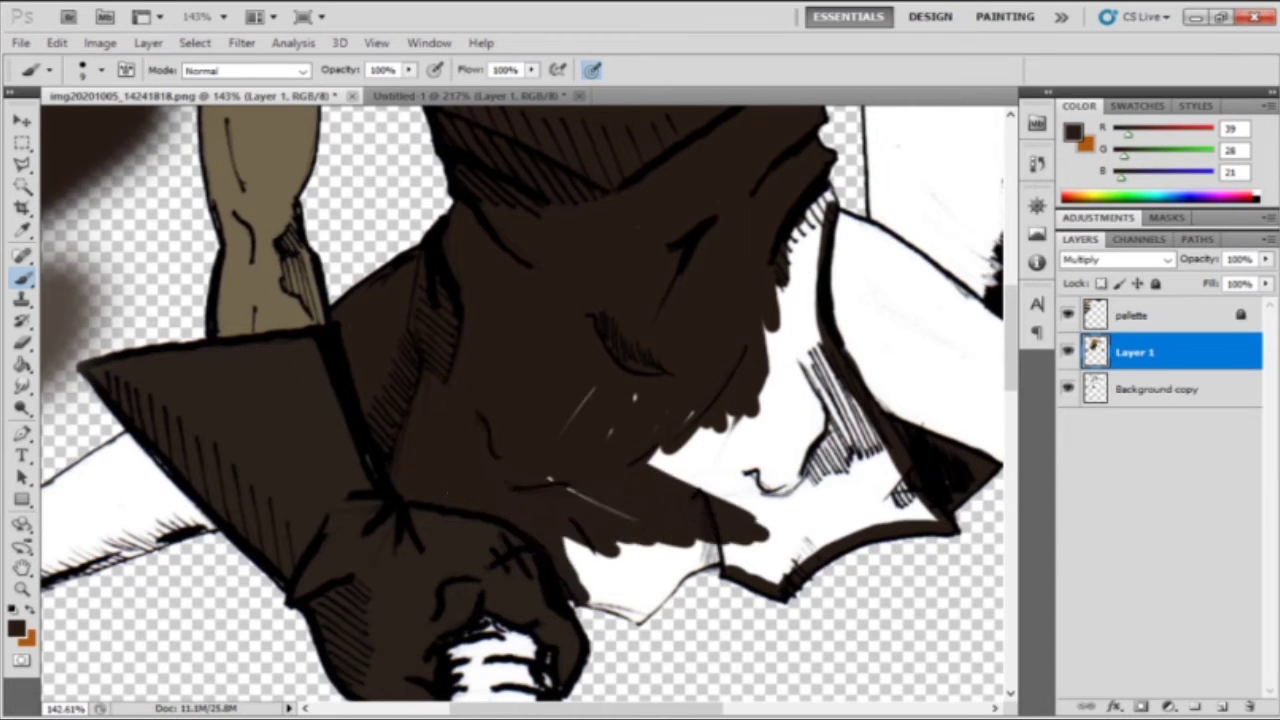
drag(720, 585, 585, 600)
drag(690, 380, 820, 520)
drag(730, 440, 920, 550)
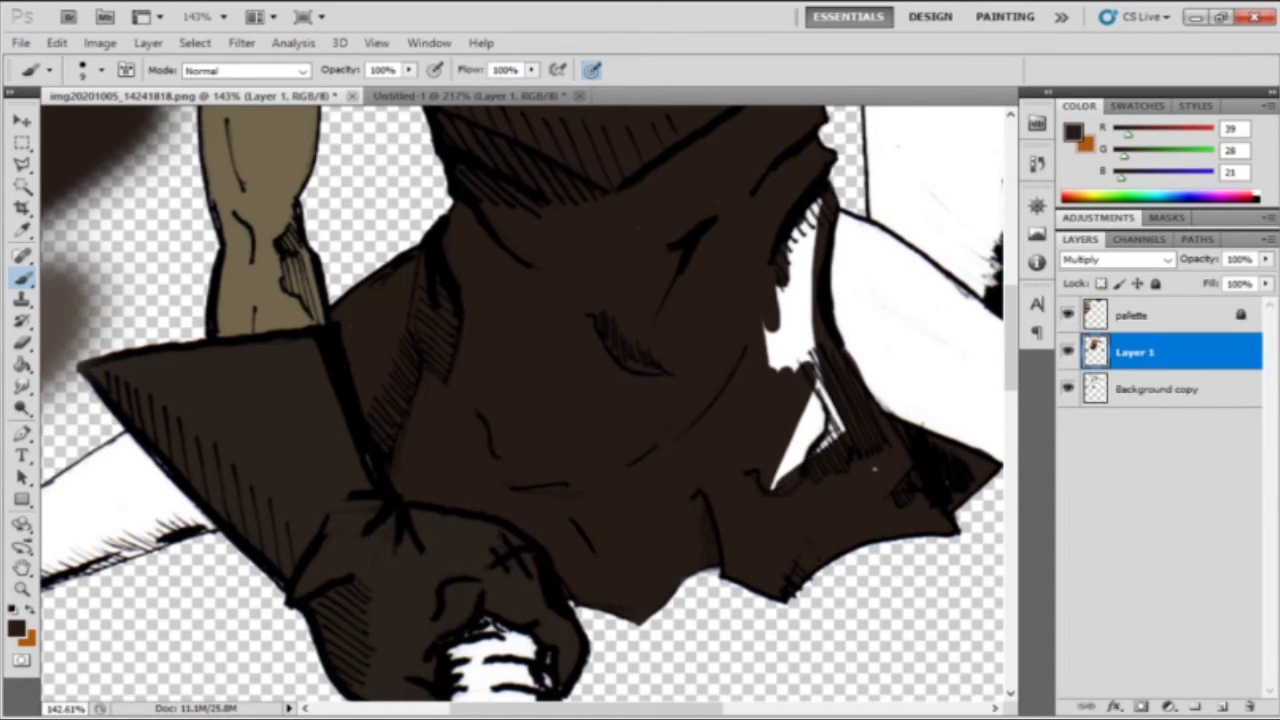
drag(800, 210, 780, 480)
- Sample grey-brown (RGB 84, 75, 67) and fill the trouser parts of both legs, leaving the shins uncoloured
drag(500, 400, 880, 400)
alt+click(300, 320)
drag(520, 450, 620, 530)
scroll(520, 400, right, 5)
drag(765, 478, 735, 560)
drag(545, 470, 715, 555)
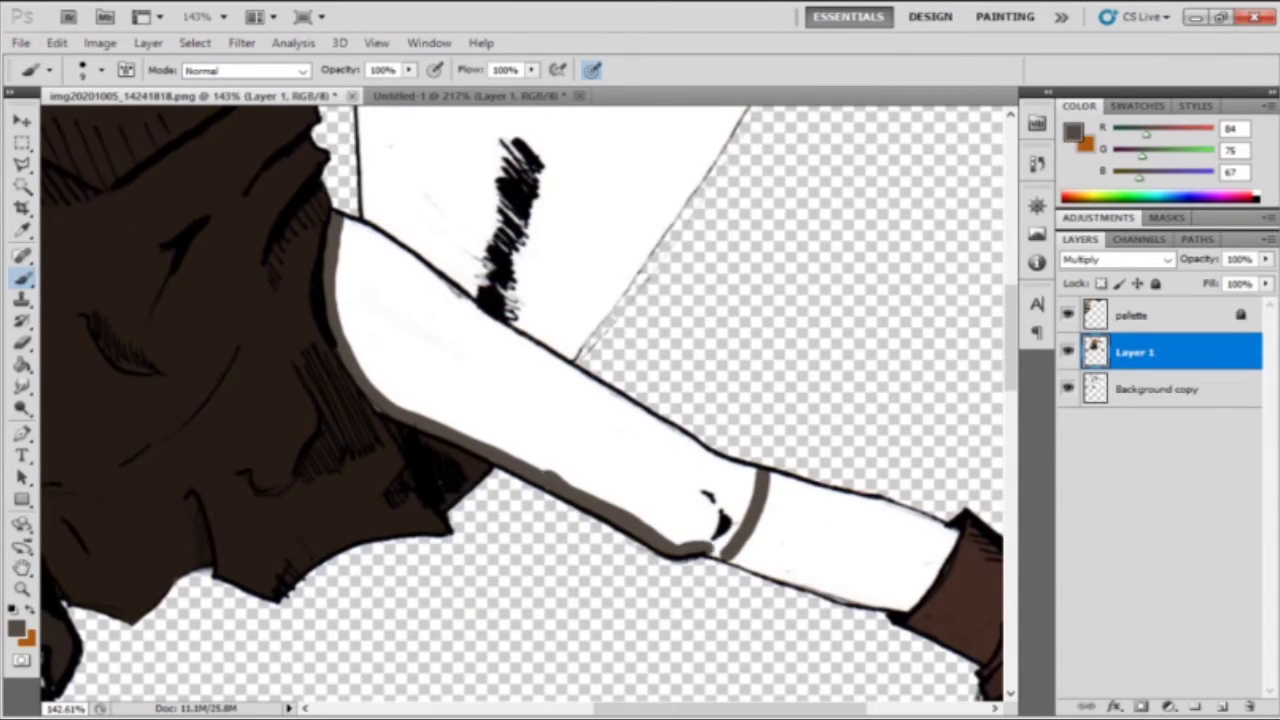
drag(345, 215, 750, 470)
drag(340, 240, 520, 450)
drag(370, 260, 740, 500)
drag(460, 330, 700, 500)
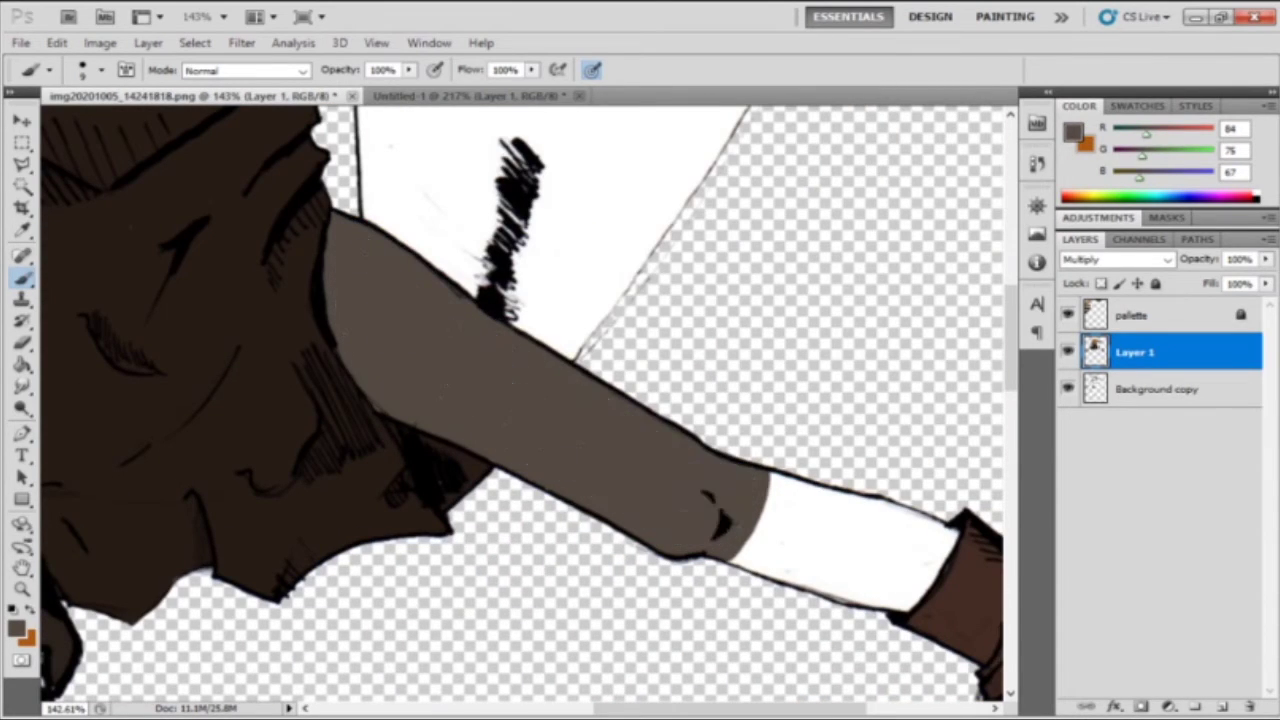
- Sample a dark colour for the shield and start painting along its upper inner edge
alt+click(515, 220)
scroll(520, 400, up, 10)
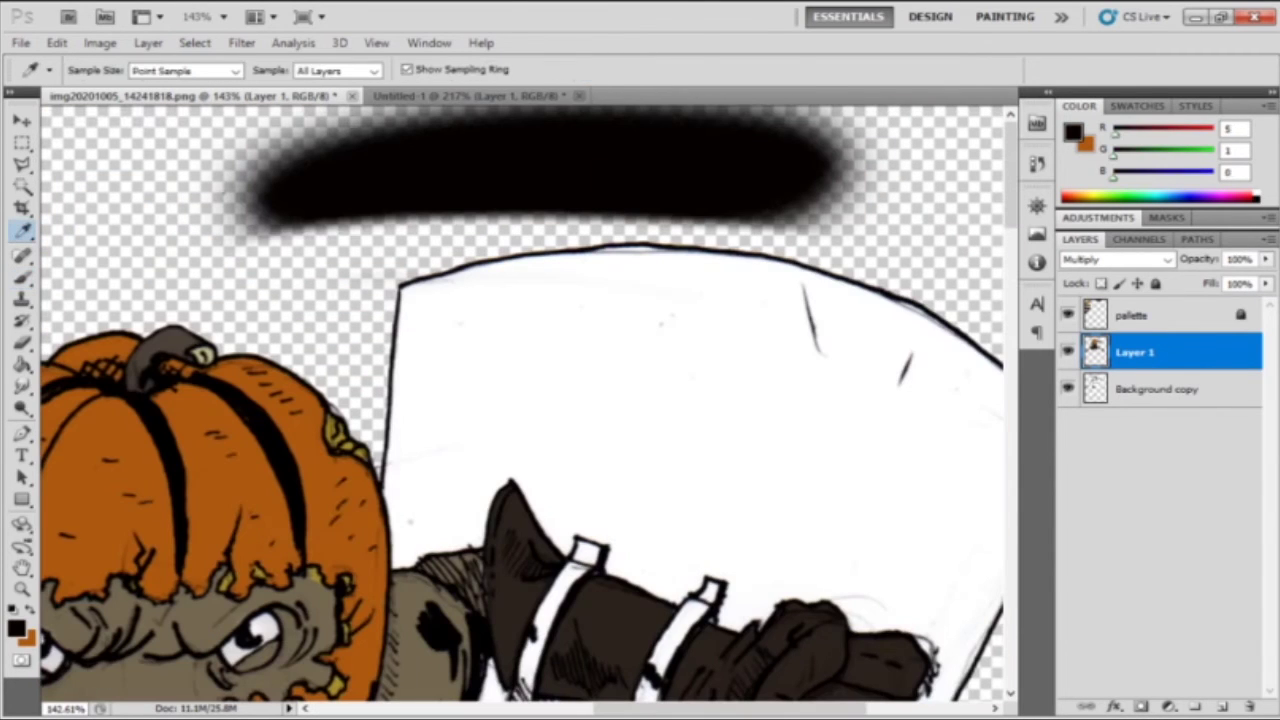
click(398, 300)
key(b)
mouse_move(405, 420)
mouse_down()
mouse_move(398, 565)
mouse_move(485, 545)
mouse_up()
drag(405, 290, 400, 470)
- Outline the shield's lower section along the body, thigh and outer edge in dark grey (RGB 42, 42, 42)
scroll(520, 400, down, 10)
scroll(520, 400, up, 4)
drag(375, 240, 366, 505)
scroll(520, 400, up, 4)
drag(495, 282, 505, 340)
scroll(520, 400, down, 4)
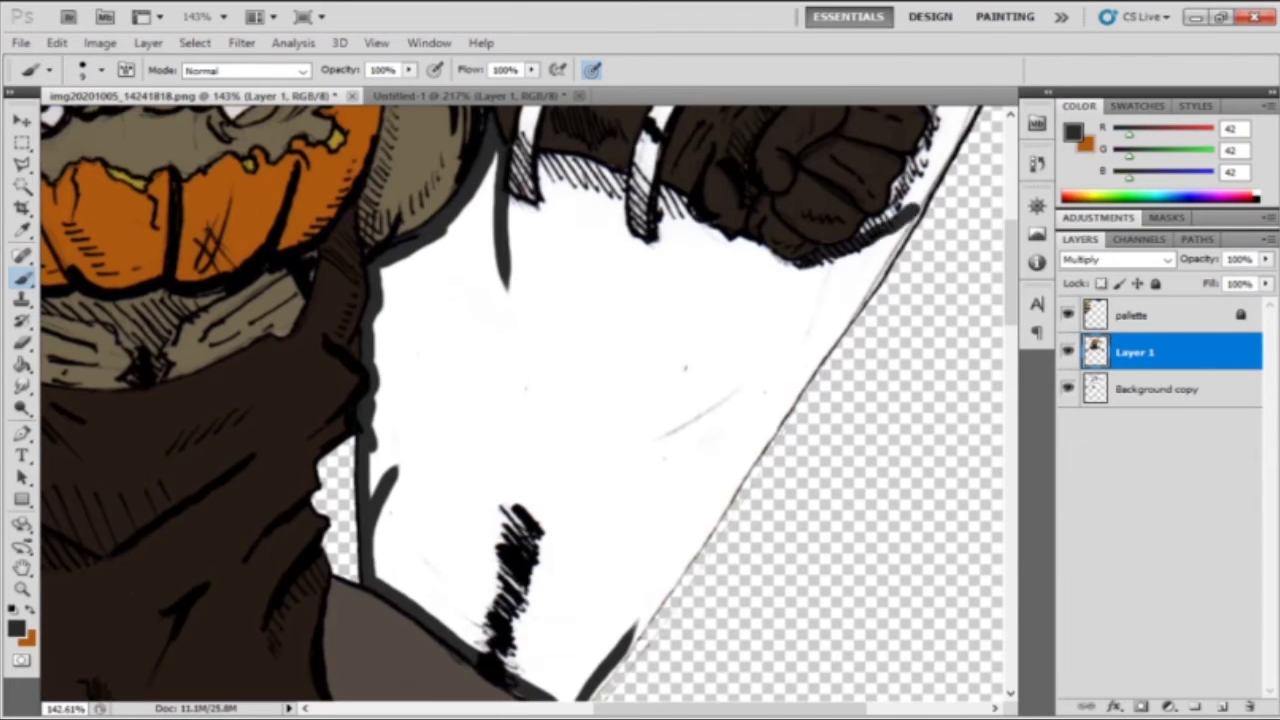
drag(925, 205, 652, 565)
drag(688, 540, 598, 665)
- Select the uncoloured lower shield area with the Magic Wand and paint it dark grey
key(w)
click(511, 320)
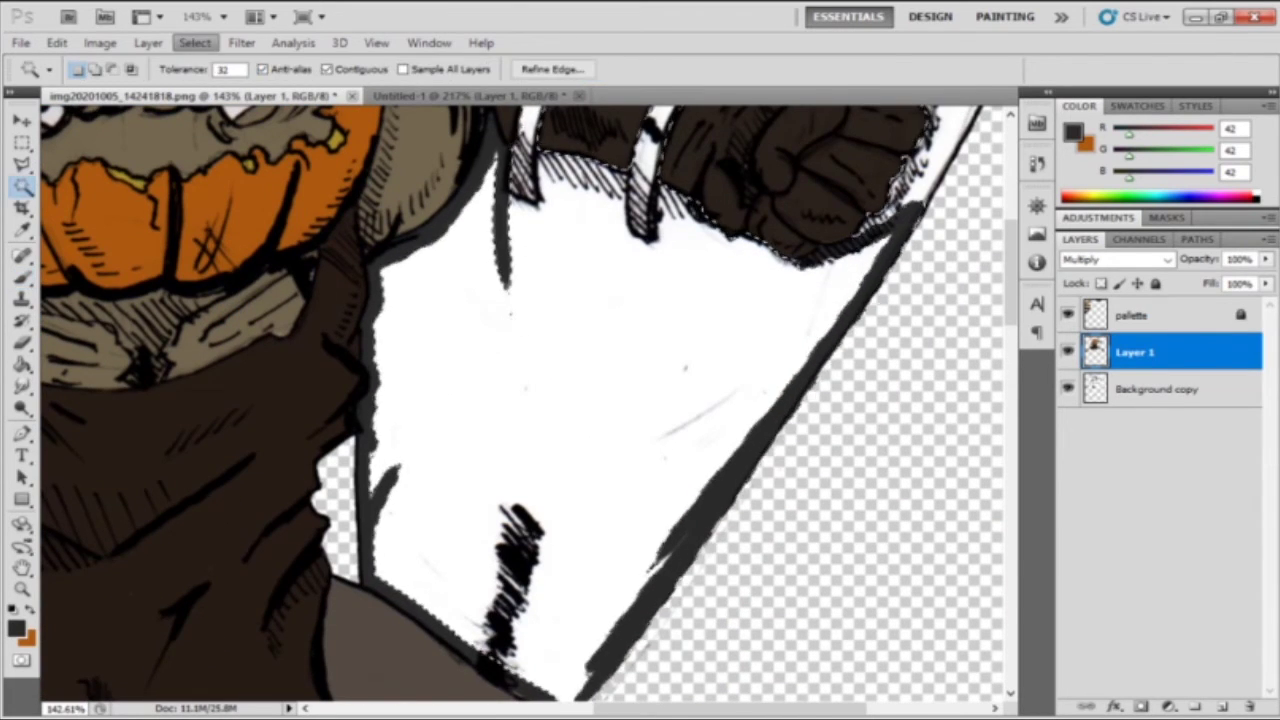
key(b)
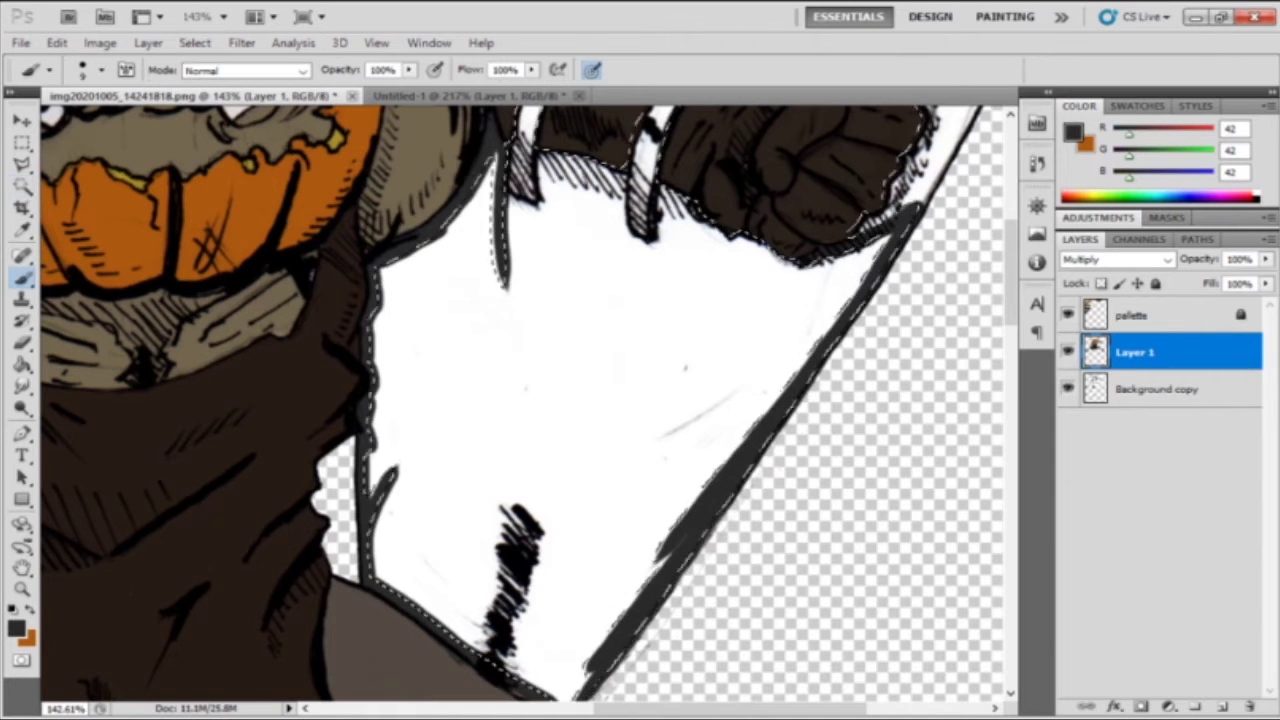
drag(860, 265, 600, 660)
key(ctrl+z)
mouse_move(820, 240)
mouse_down()
mouse_move(650, 430)
mouse_move(450, 600)
mouse_move(560, 260)
mouse_move(610, 200)
mouse_up()
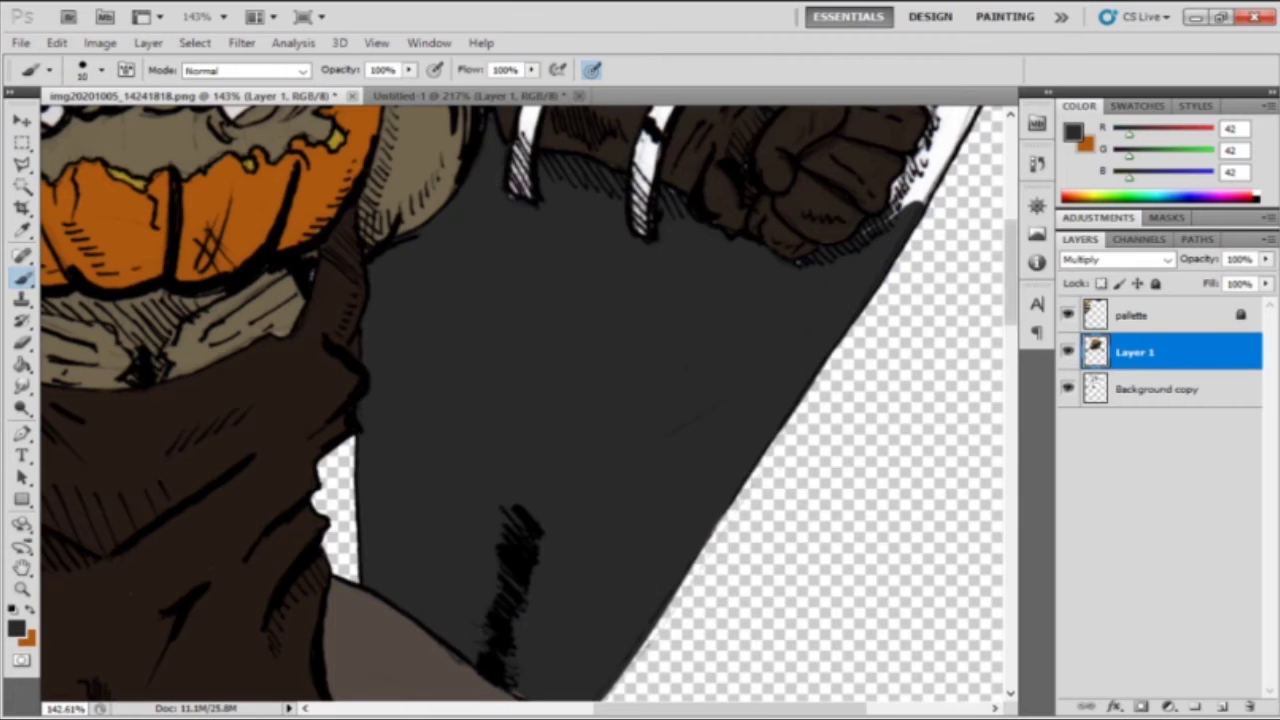
- Fill the shield's upper section and the gaps around the raised arm and fist with dark grey
scroll(520, 400, up, 5)
scroll(520, 400, up, 1)
mouse_move(420, 230)
mouse_down()
mouse_move(510, 440)
mouse_move(640, 210)
mouse_move(450, 470)
mouse_up()
scroll(520, 400, right, 4)
mouse_move(730, 530)
mouse_down()
mouse_move(770, 380)
mouse_move(865, 300)
mouse_move(700, 220)
mouse_up()
mouse_move(860, 300)
mouse_down()
mouse_move(400, 430)
mouse_move(540, 480)
mouse_up()
mouse_move(650, 210)
mouse_down()
mouse_move(340, 330)
mouse_move(595, 365)
mouse_up()
mouse_move(340, 360)
mouse_down()
mouse_move(530, 470)
mouse_move(600, 530)
mouse_move(745, 540)
mouse_up()
drag(650, 280, 410, 330)
mouse_move(720, 220)
mouse_down()
mouse_move(520, 420)
mouse_move(740, 530)
mouse_move(560, 400)
mouse_move(800, 230)
mouse_up()
drag(630, 345, 790, 480)
mouse_move(700, 300)
mouse_down()
mouse_move(840, 320)
mouse_move(850, 360)
mouse_up()
- Paint the two straps on the raised forearm in brown (RGB 100, 71, 37)
alt+click(470, 560)
drag(510, 495, 440, 680)
drag(388, 460, 325, 640)
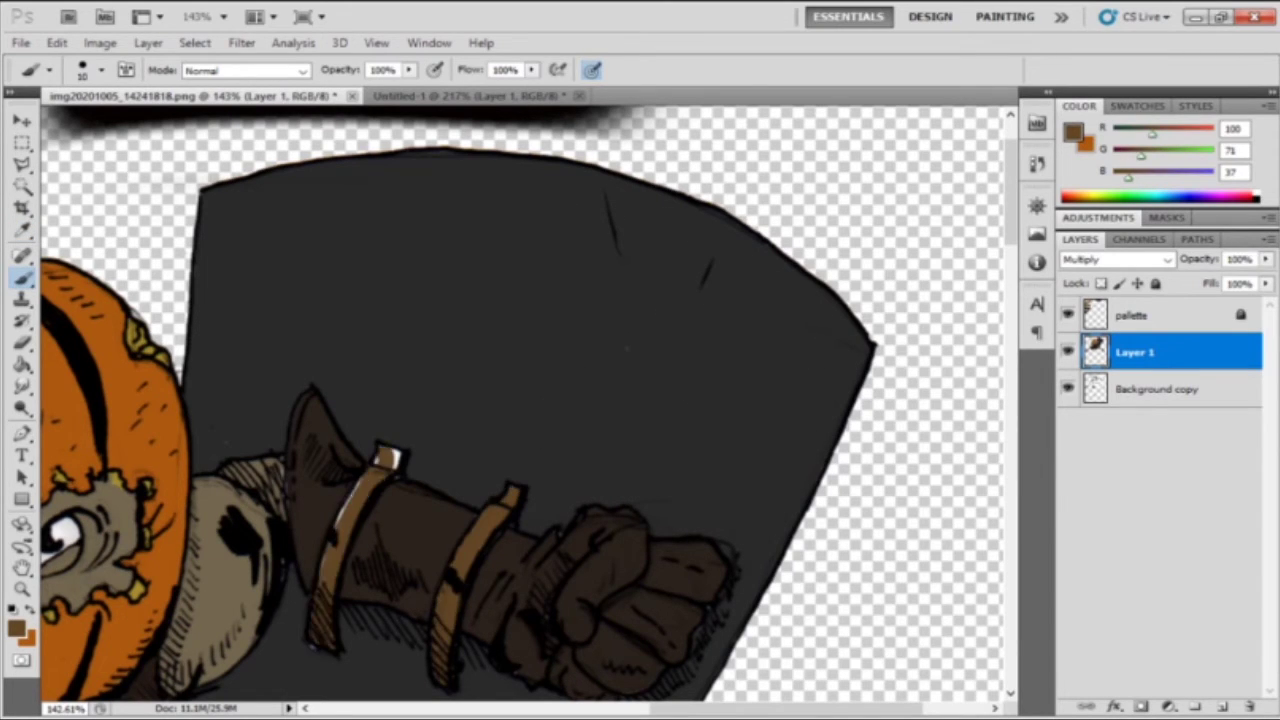
- Sample the taupe skin colour and fill the bare shin of the leg behind the sword-hand glove
key(z)
key(ctrl+0)
key(i)
click(360, 215)
key(z)
drag(430, 370, 540, 370)
key(b)
drag(330, 300, 420, 360)
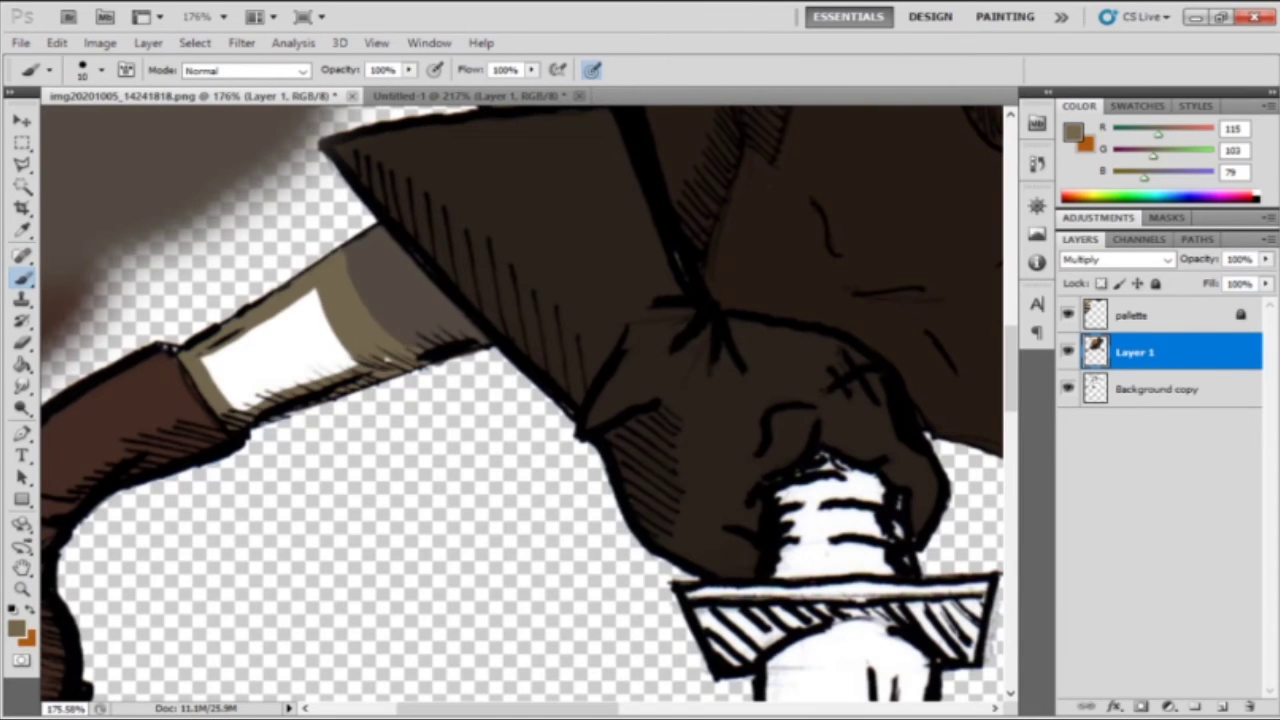
drag(215, 385, 345, 320)
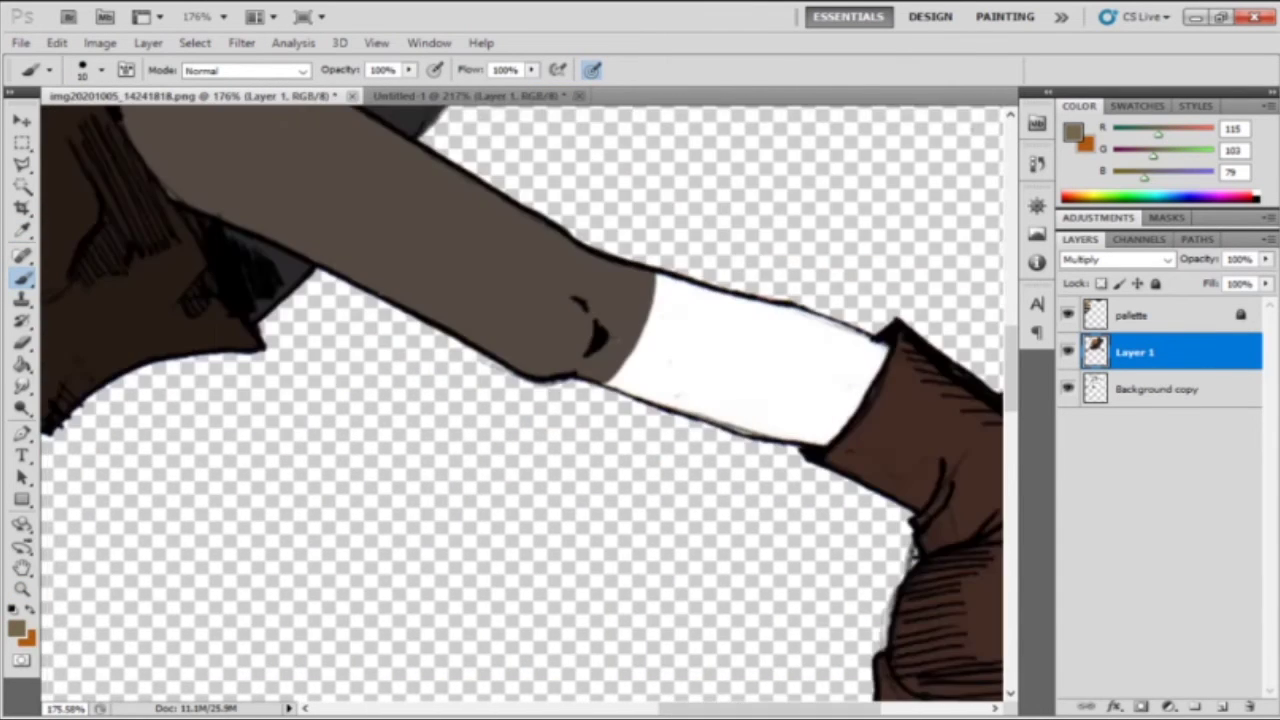
- Fill the other leg's bare shin between the trousers and boot with taupe
drag(882, 345, 820, 442)
drag(666, 278, 614, 386)
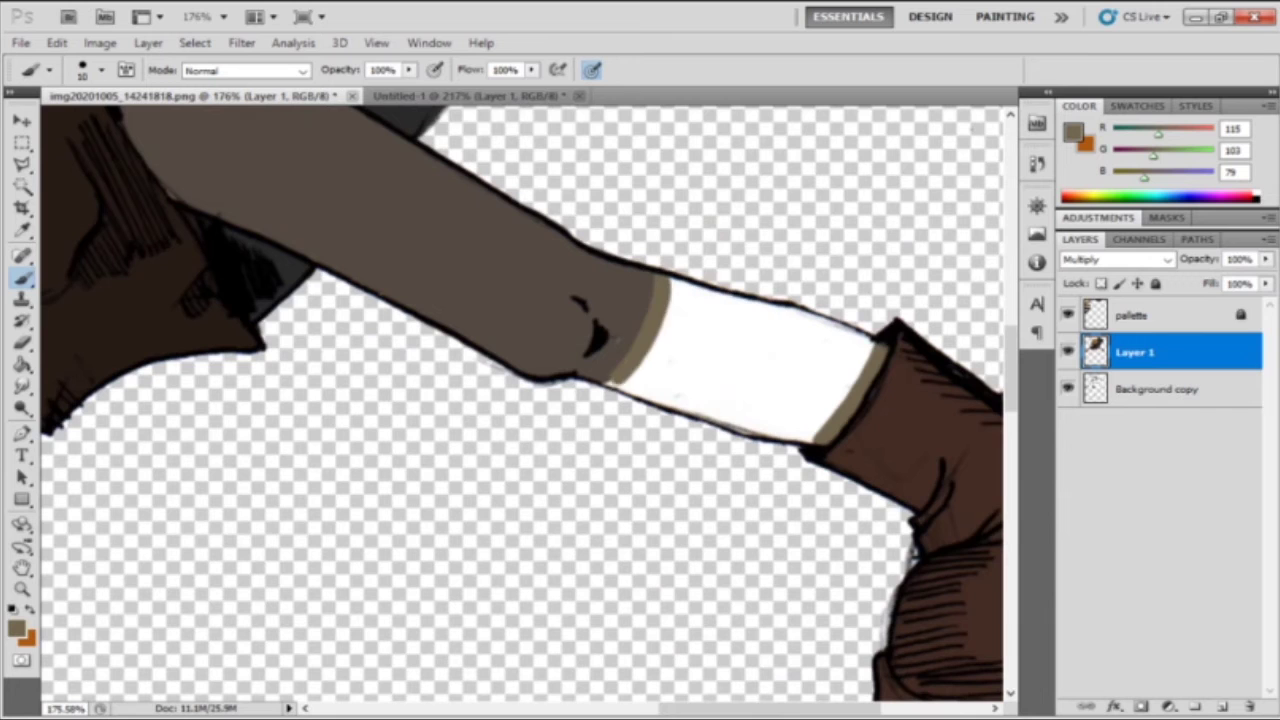
drag(824, 440, 616, 390)
mouse_move(870, 340)
mouse_down()
mouse_move(668, 285)
mouse_move(830, 420)
mouse_up()
drag(760, 320, 865, 400)
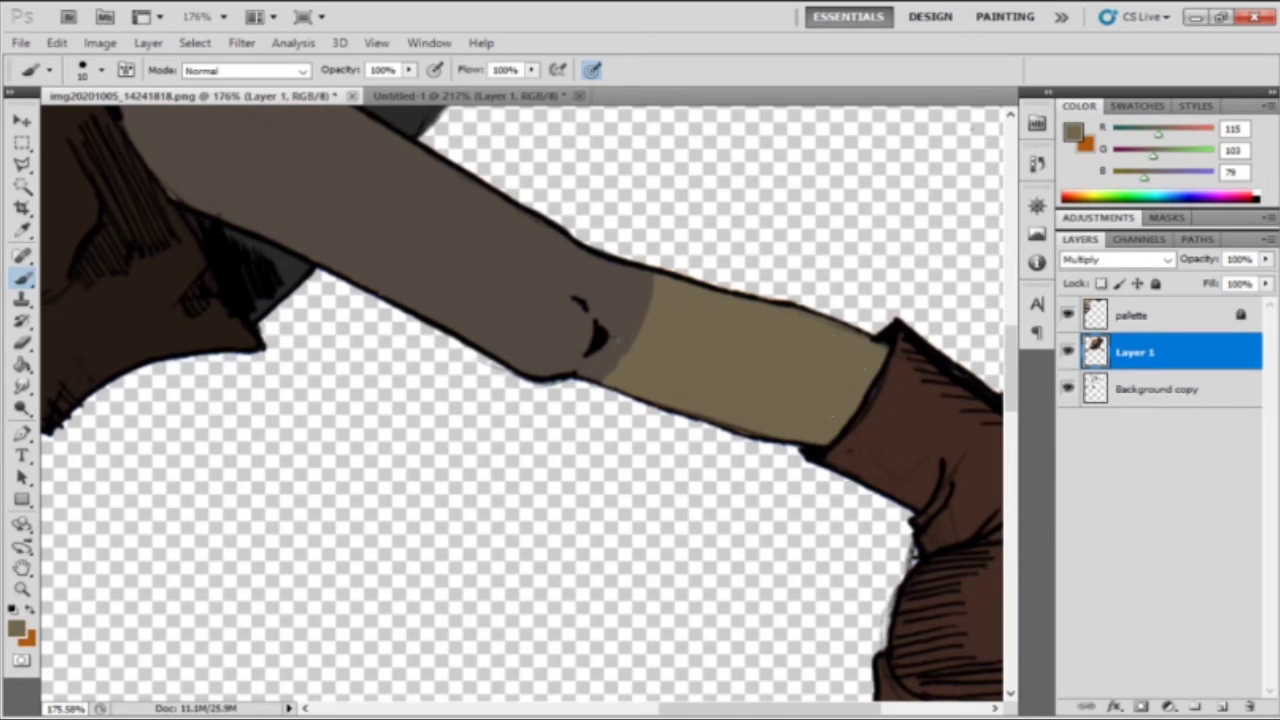
- Rename the colour layer as base and add a new layer named dark above it
key(z)
click(563, 69)
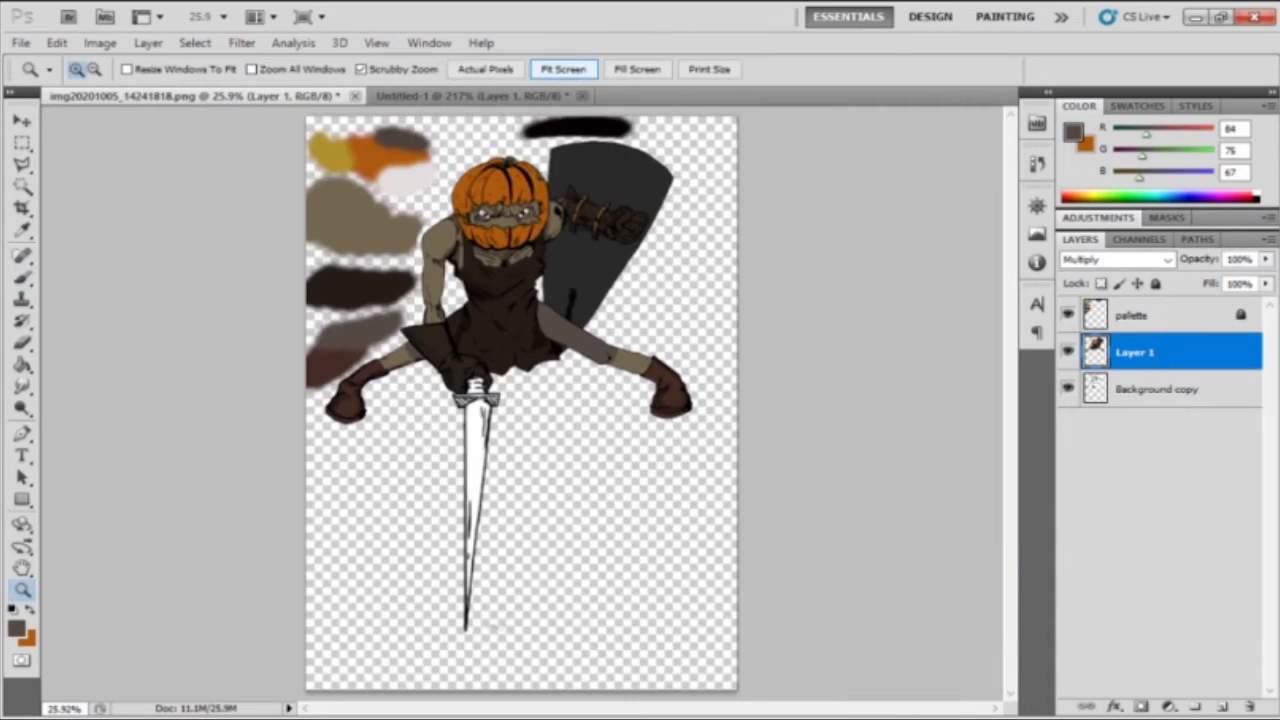
key(Return)
key(ctrl+shift+alt+n)
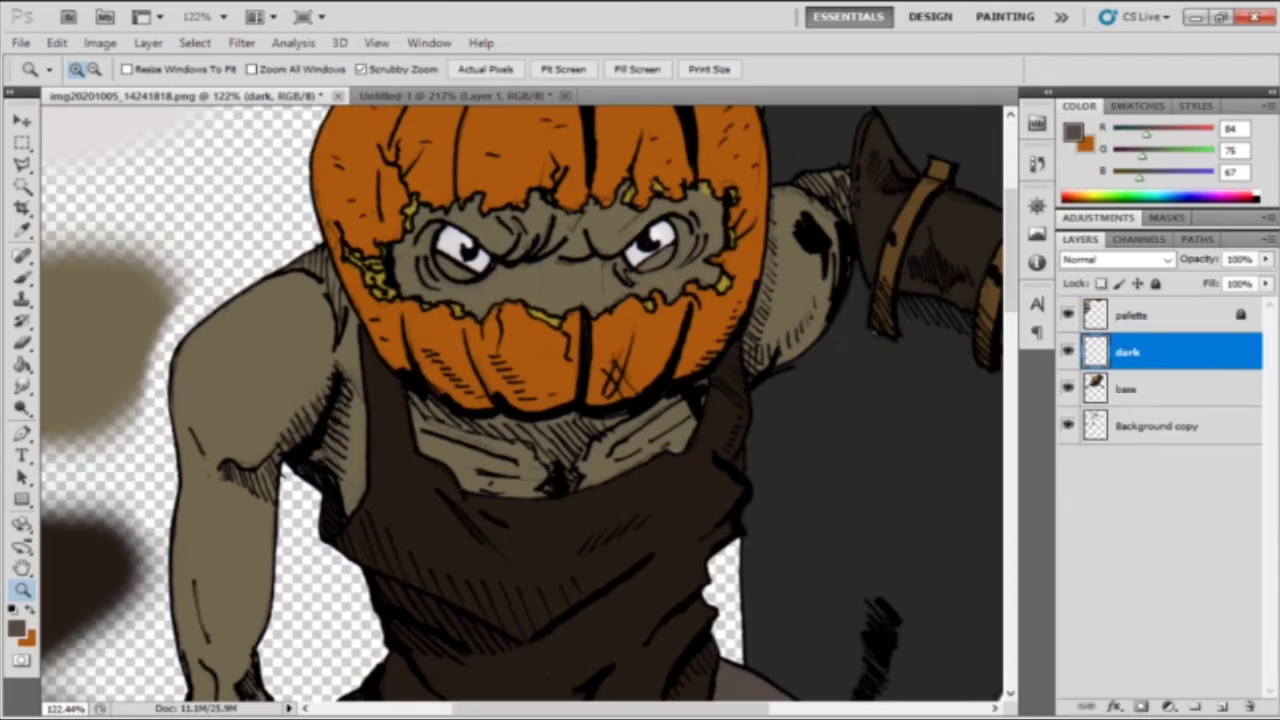
- Set the dark layer's opacity to 45% and shade the face, pumpkin, neck, upper arms and tunic folds in black
key(b)
key(d)
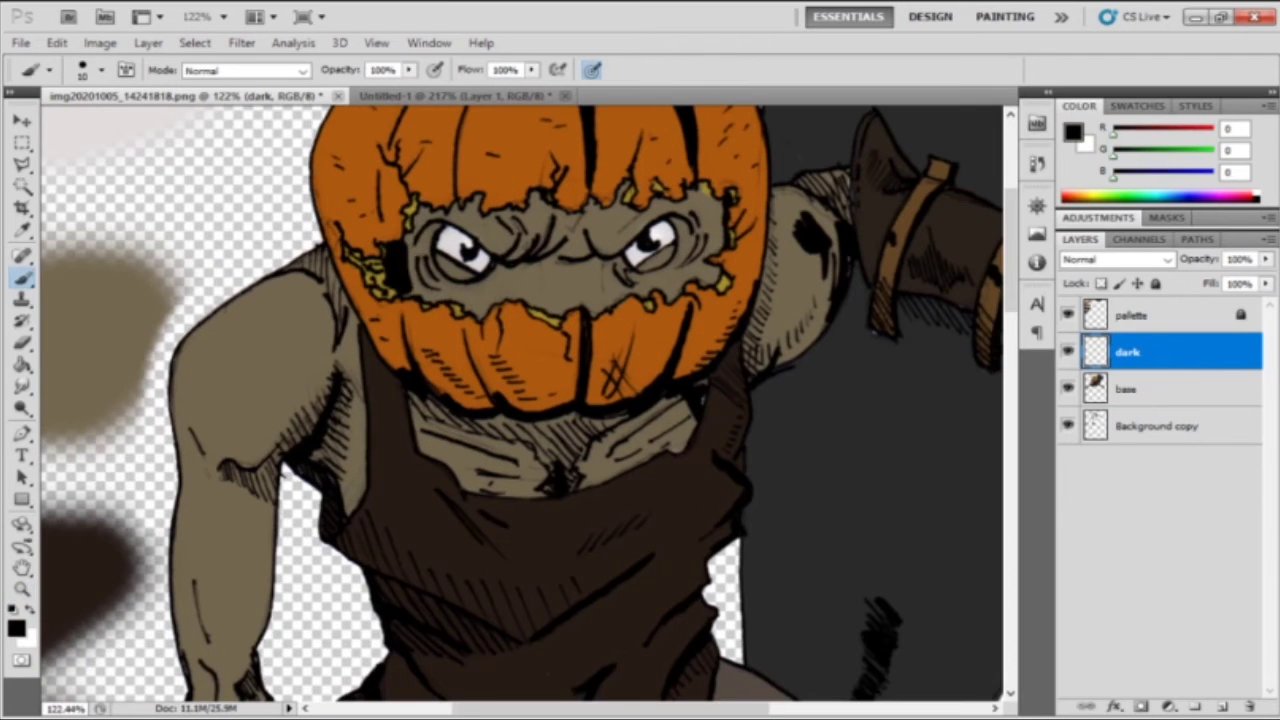
text(40)
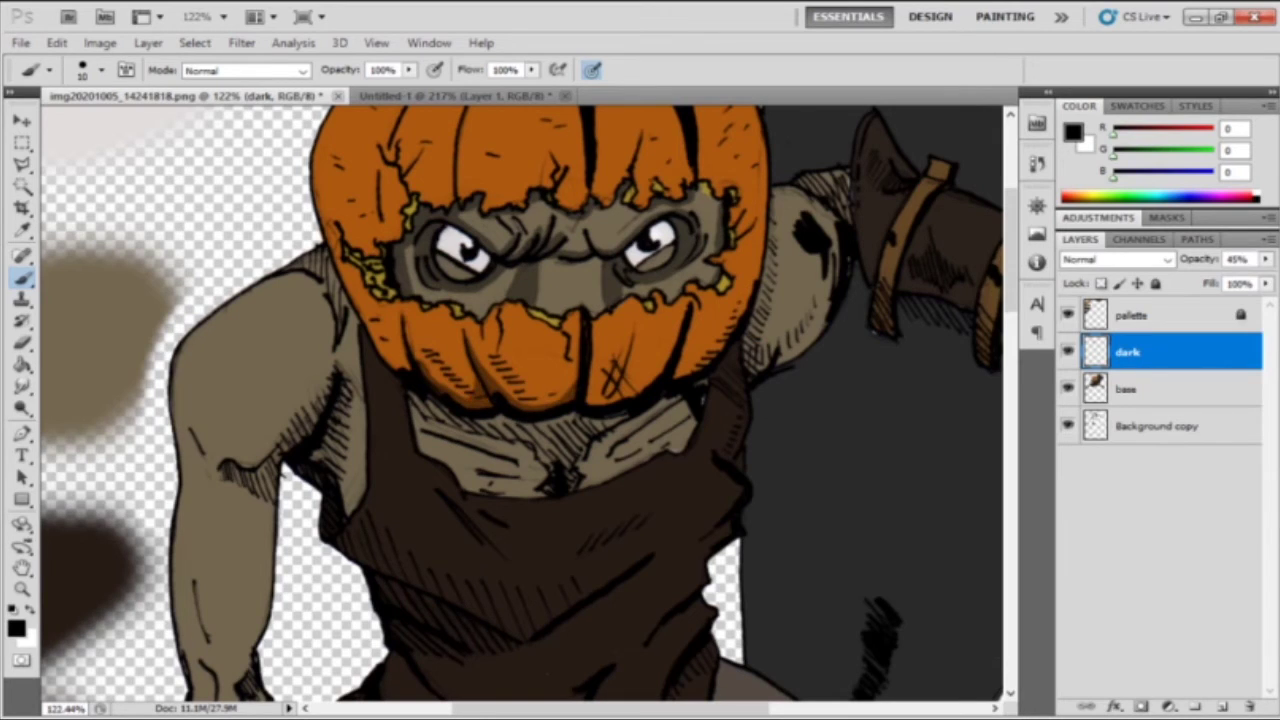
drag(714, 350, 765, 195)
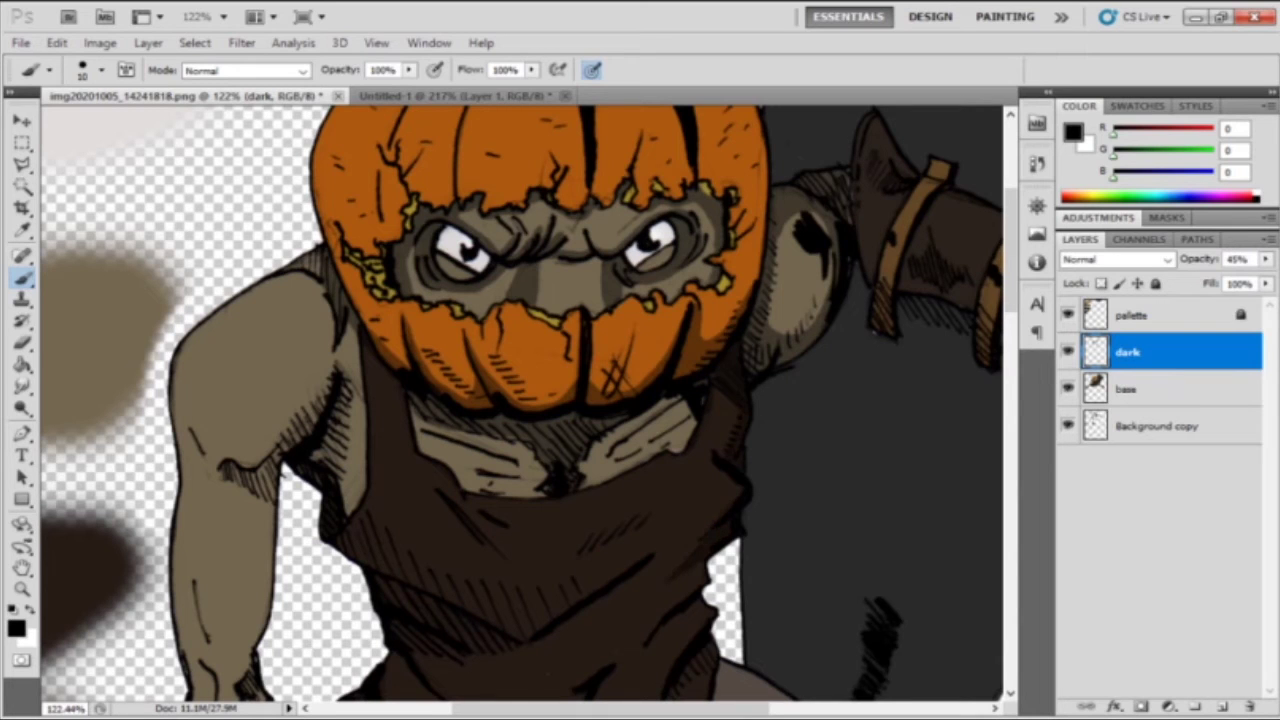
drag(330, 375, 285, 470)
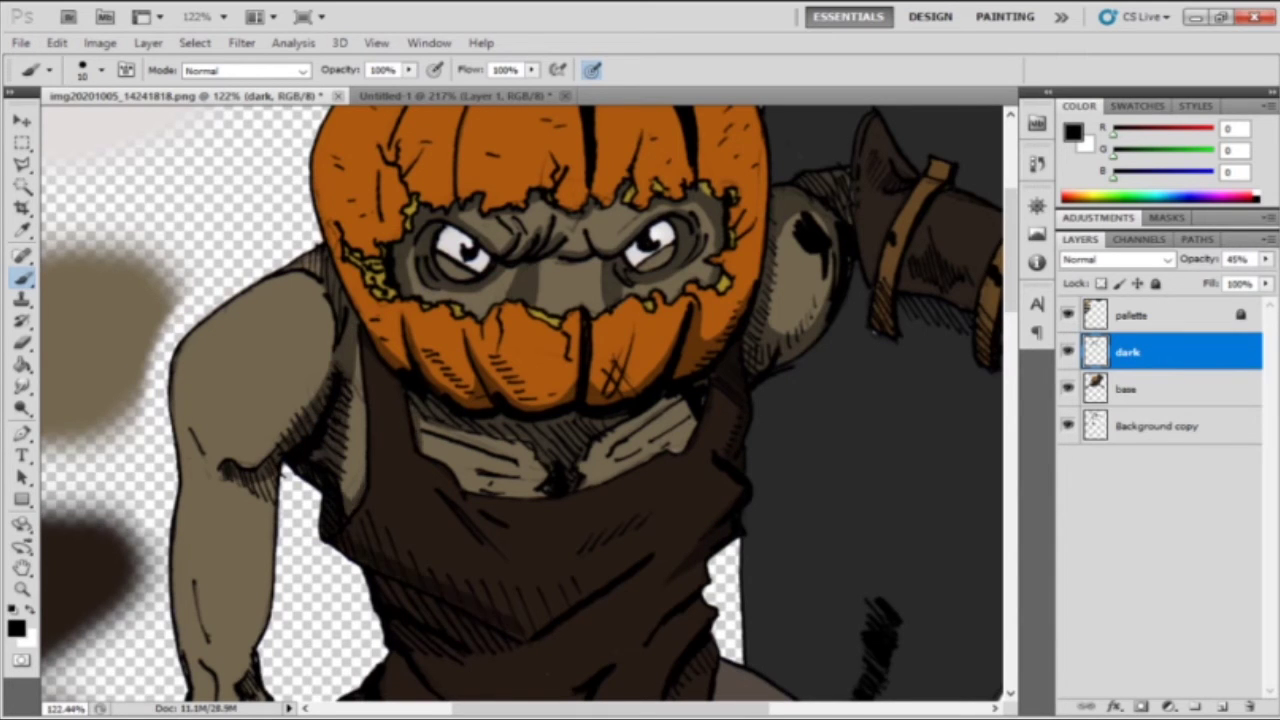
- Shade the top of the outstretched leg's thigh in black along the edge of the tunic
scroll(520, 400, down, 3)
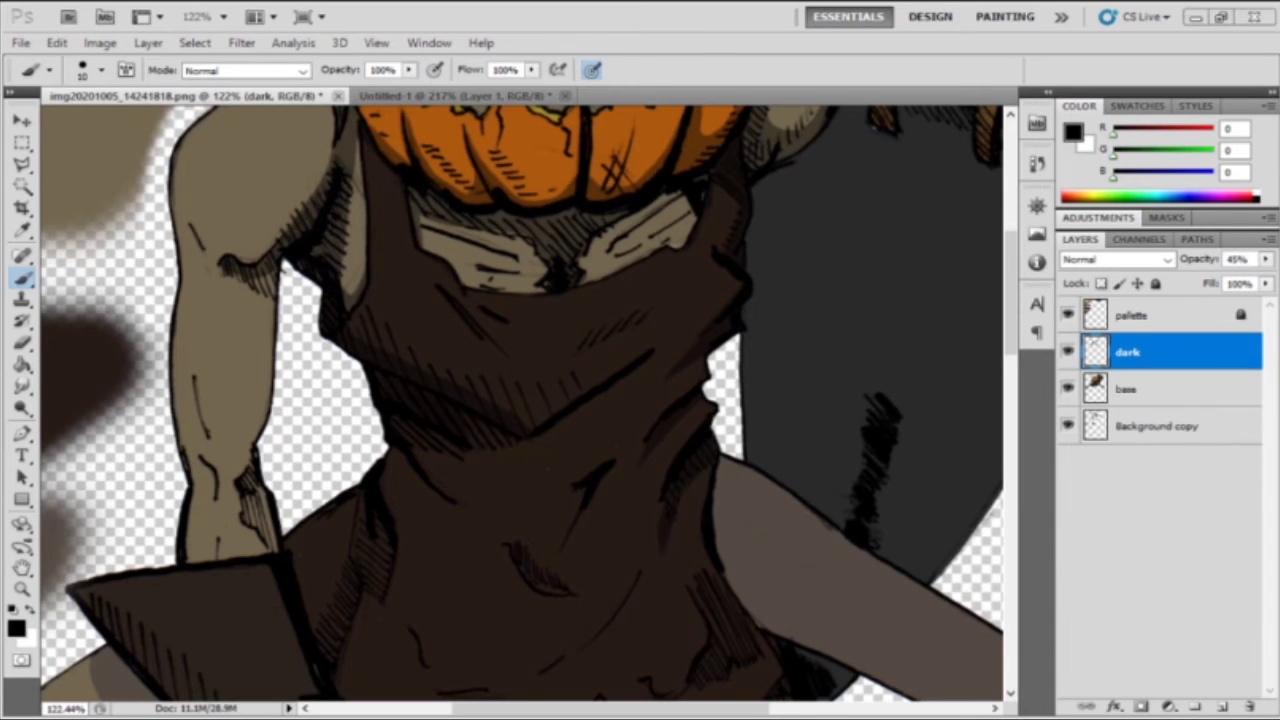
scroll(520, 400, down, 4)
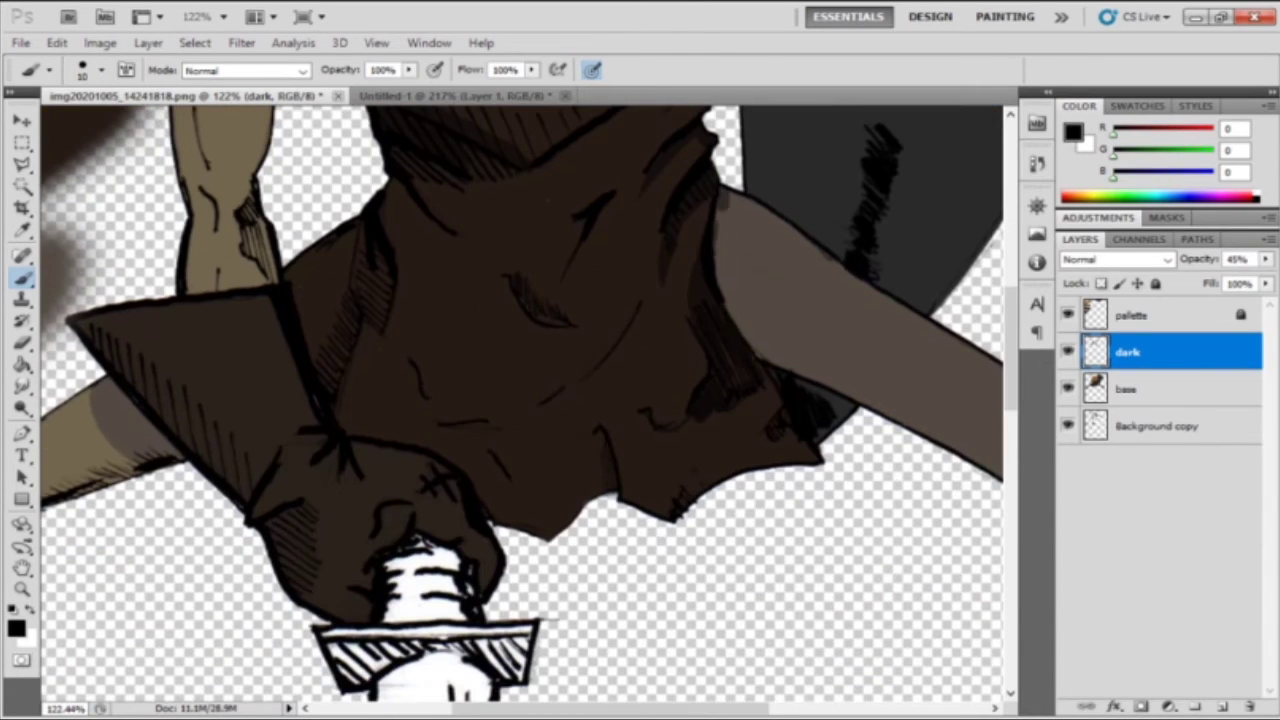
drag(722, 212, 772, 360)
- Shade the underside of the bent leg's shin, its knee and boot, and the sword-hand glove's cuff in black
scroll(520, 400, left, 5)
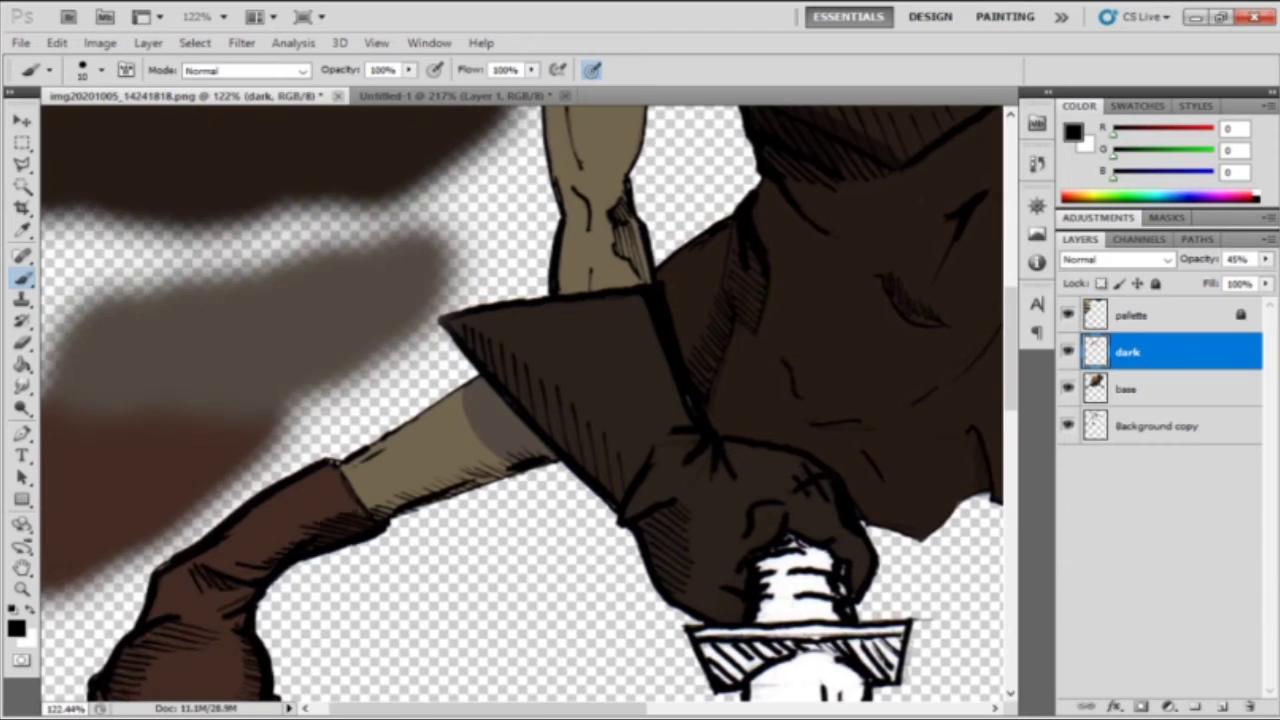
scroll(520, 400, down, 3)
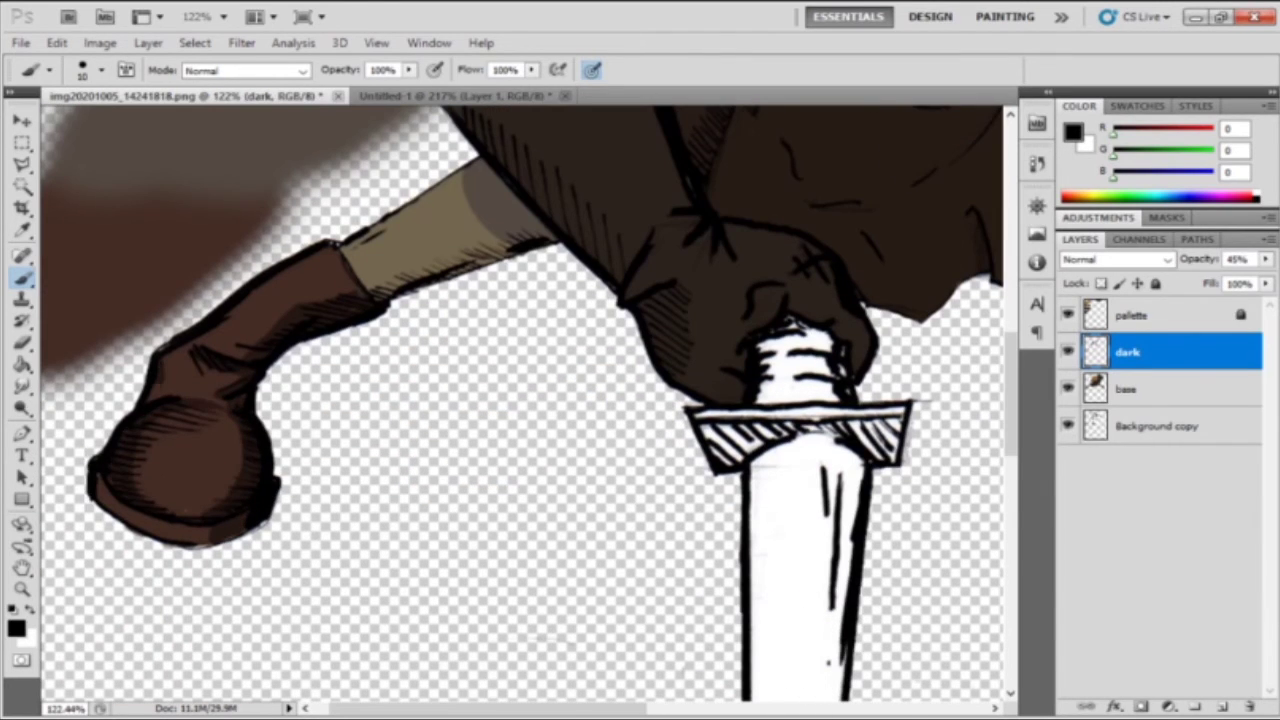
drag(385, 292, 550, 238)
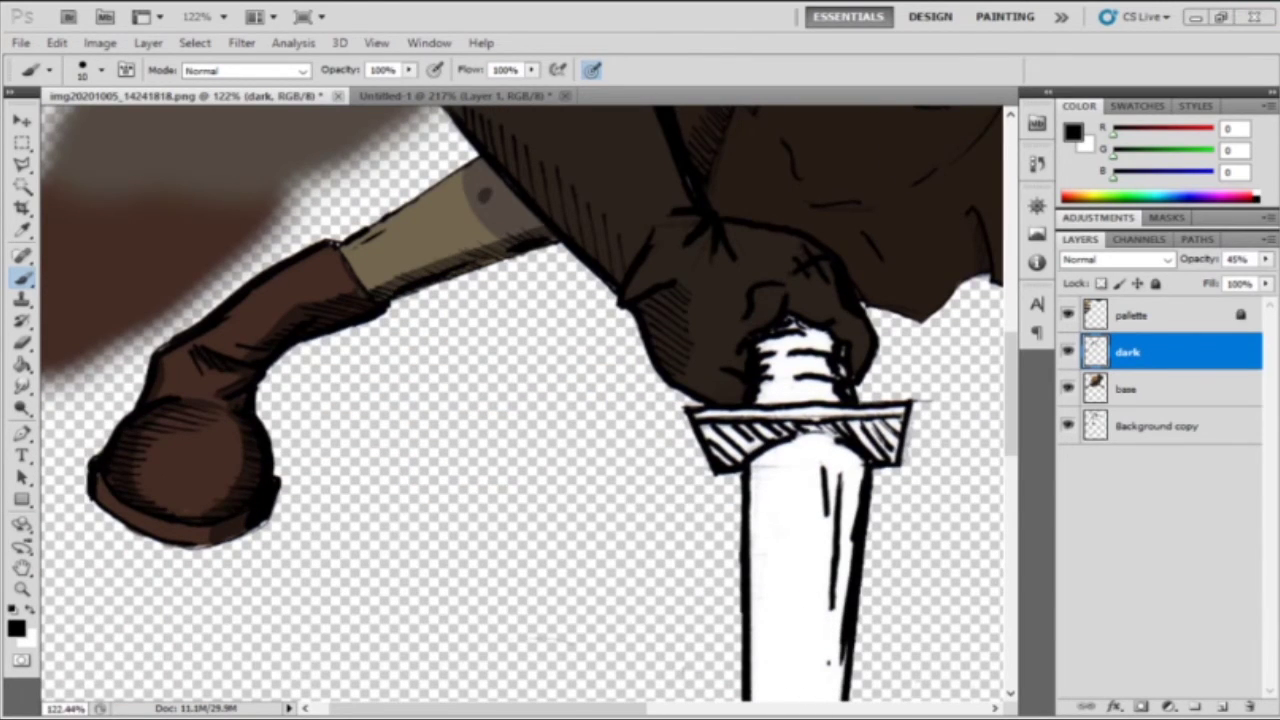
scroll(520, 400, up, 3)
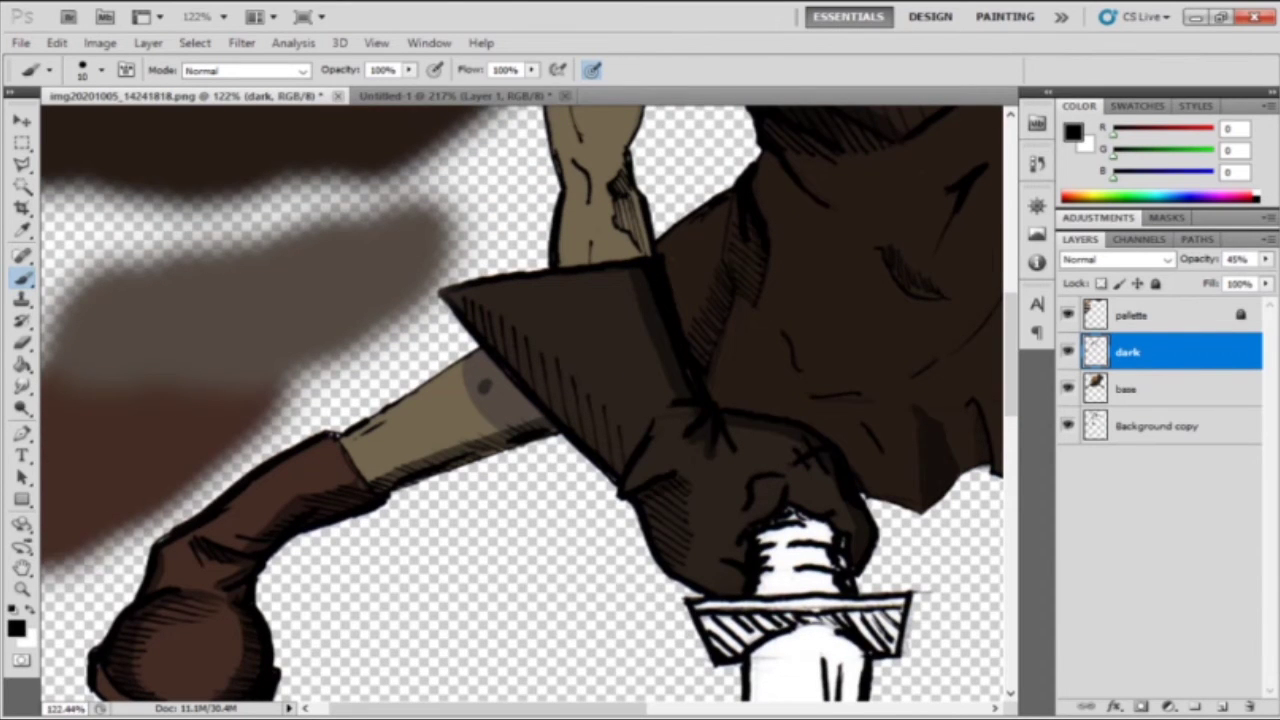
- Shade the outstretched leg's knee fold and the outer parts of its boot in black
scroll(520, 400, right, 5)
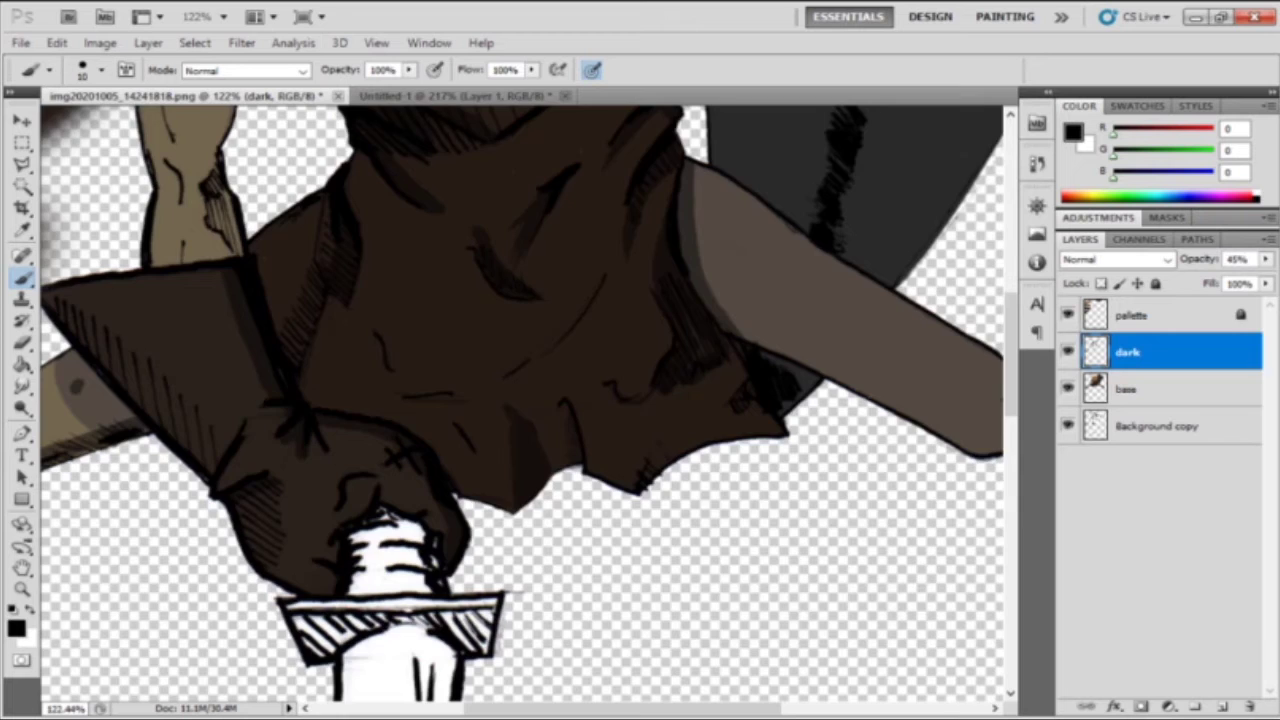
scroll(484, 237, up, 10)
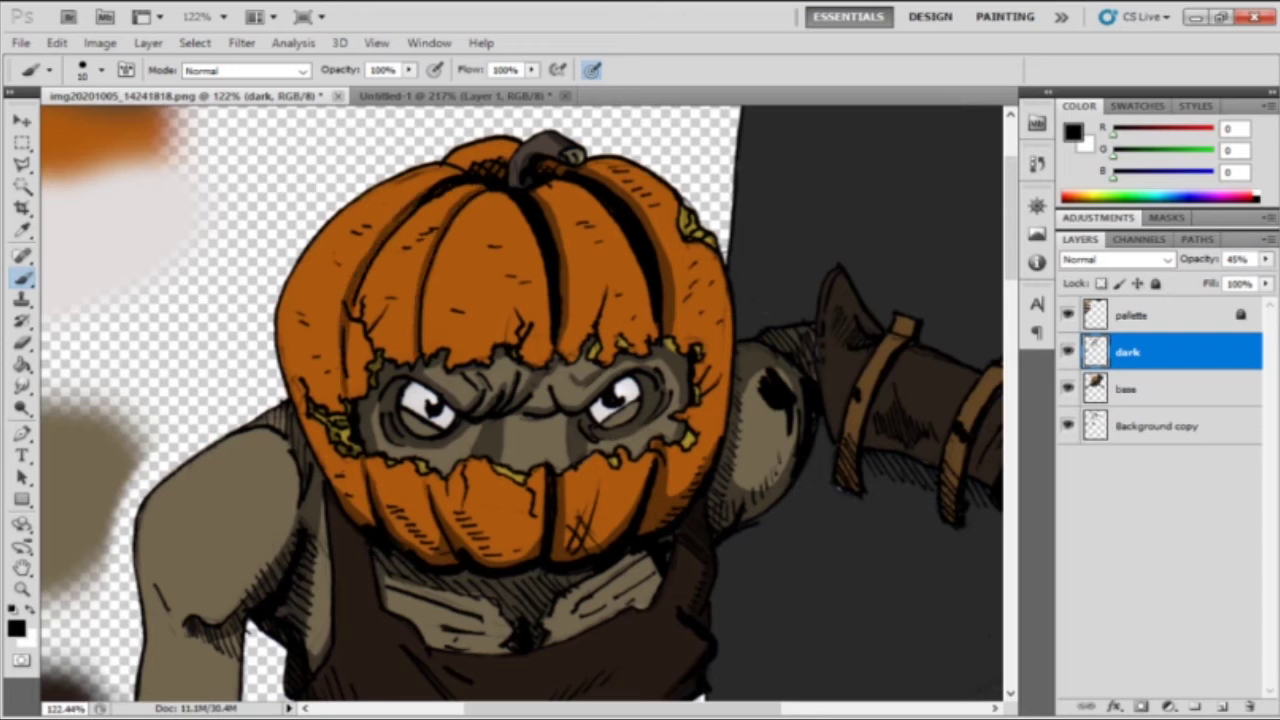
scroll(520, 400, down, 10)
scroll(520, 400, right, 5)
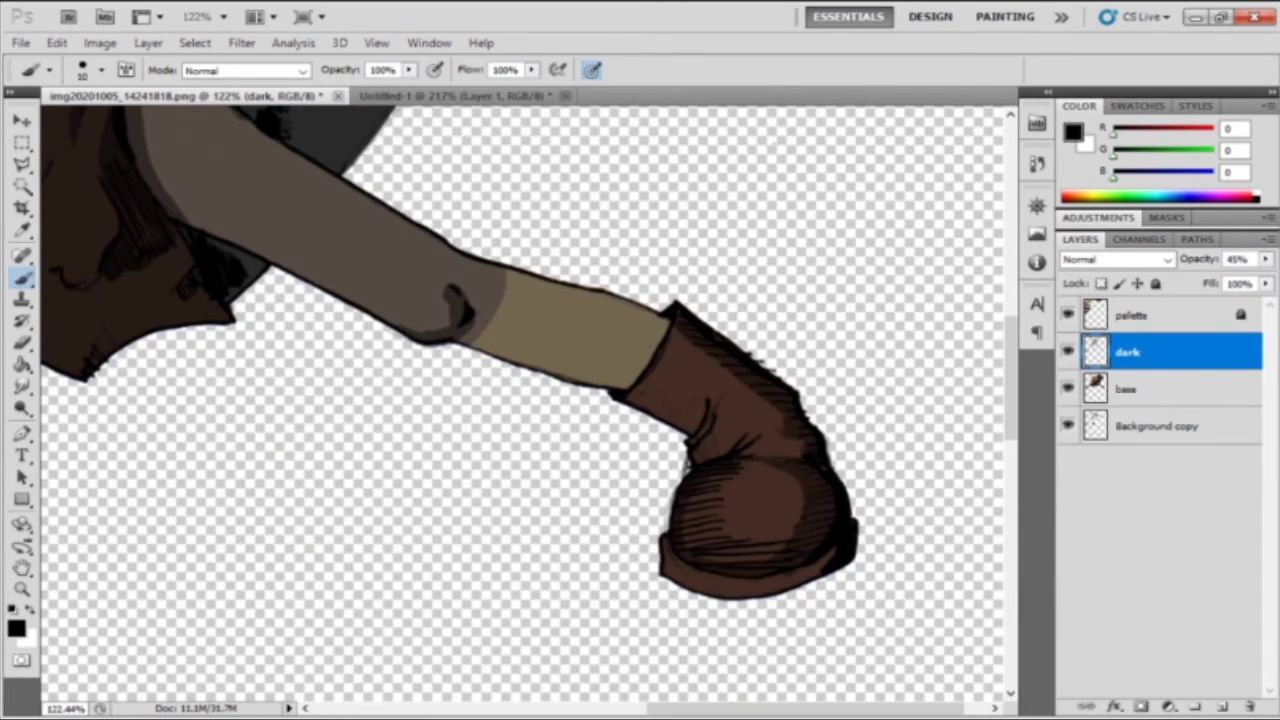
scroll(520, 400, right, 5)
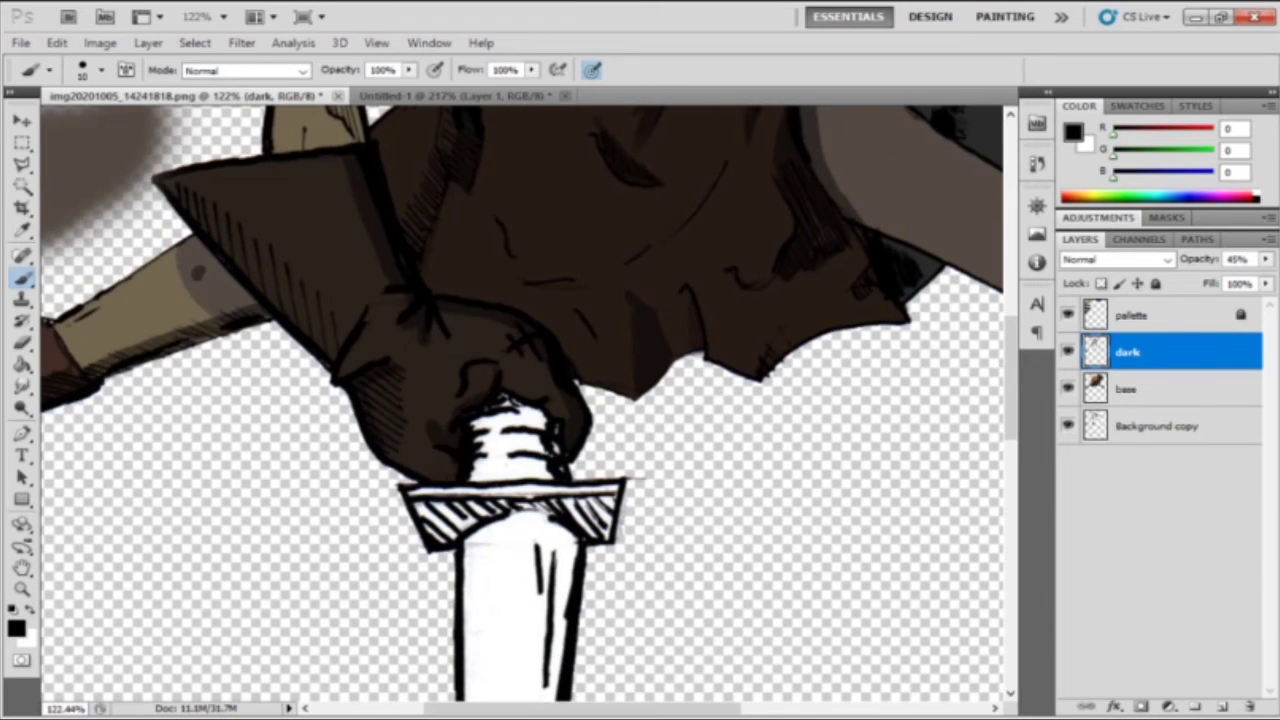
- Shade the large grey shape behind the warrior with a shadow beside the torso and a tapering central fold
scroll(520, 400, right, 2)
scroll(520, 400, up, 10)
drag(865, 520, 858, 606)
drag(912, 330, 903, 640)
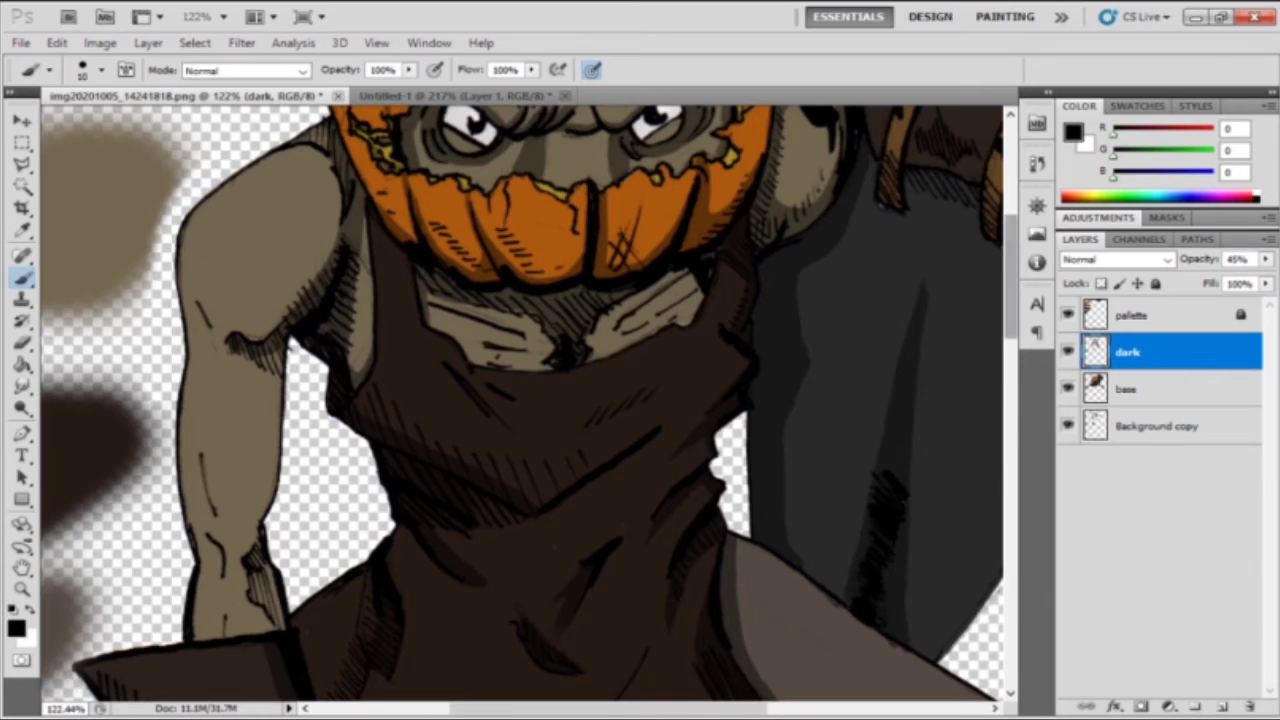
- Add black shadows under the outstretched thigh, on its shin, around the raised gauntlet and fist, and along the tunic folds
scroll(520, 400, down, 5)
scroll(520, 400, right, 5)
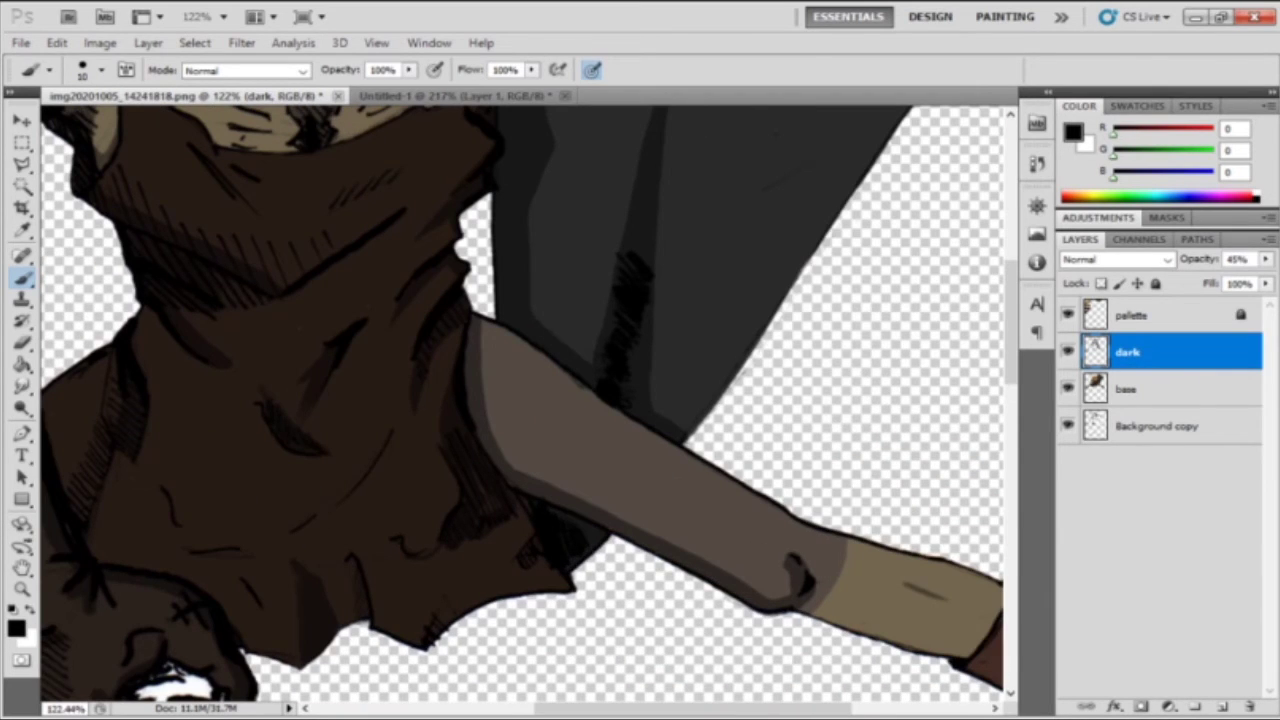
scroll(520, 400, up, 5)
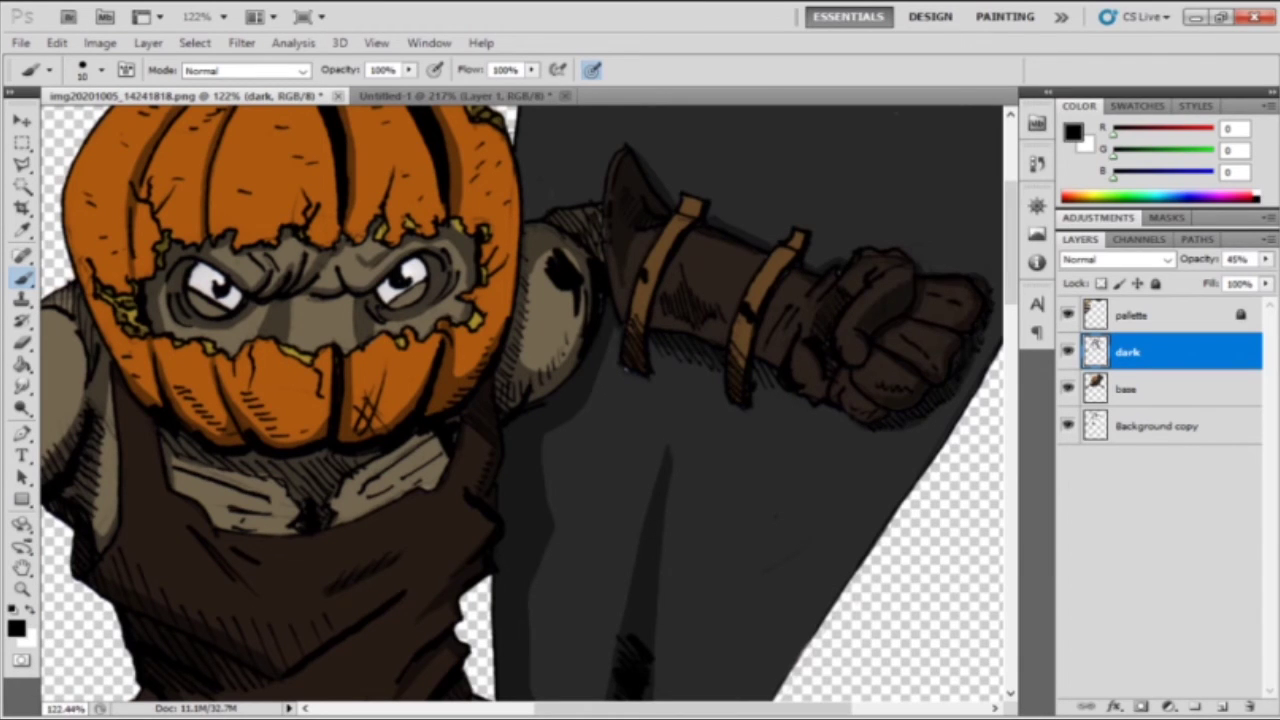
scroll(528, 404, up, 3)
scroll(528, 404, down, 5)
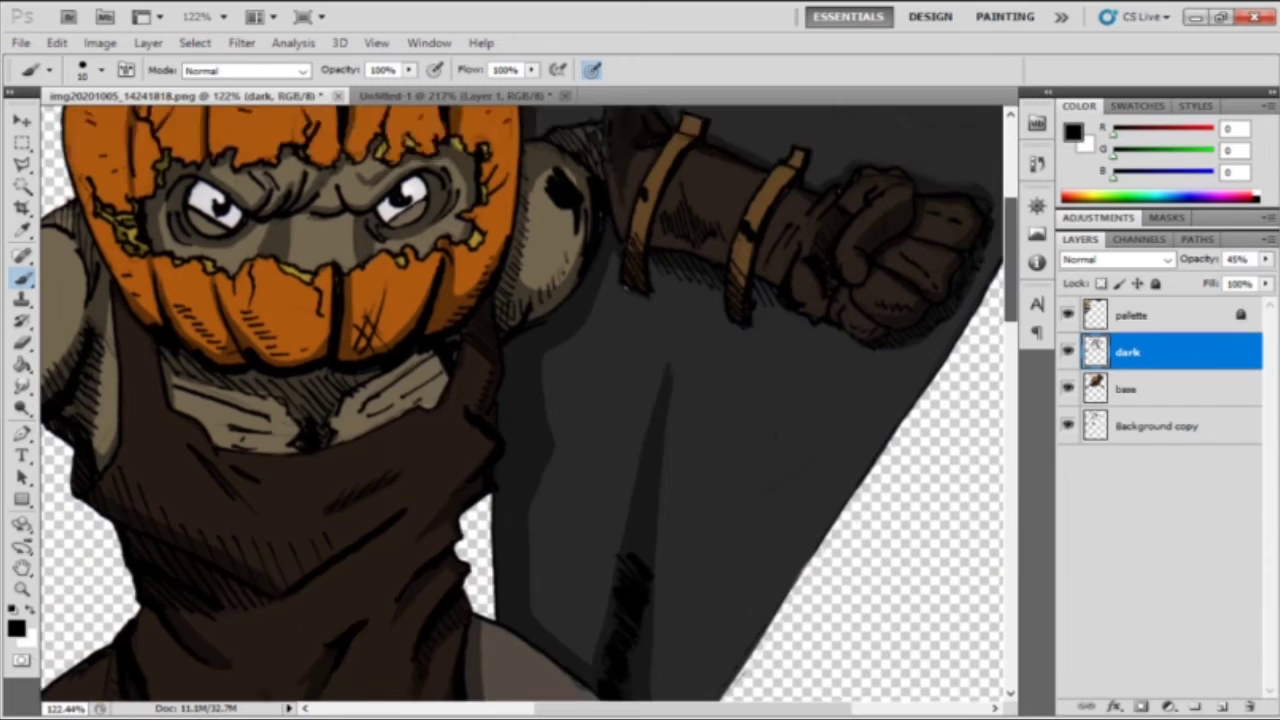
scroll(520, 400, down, 8)
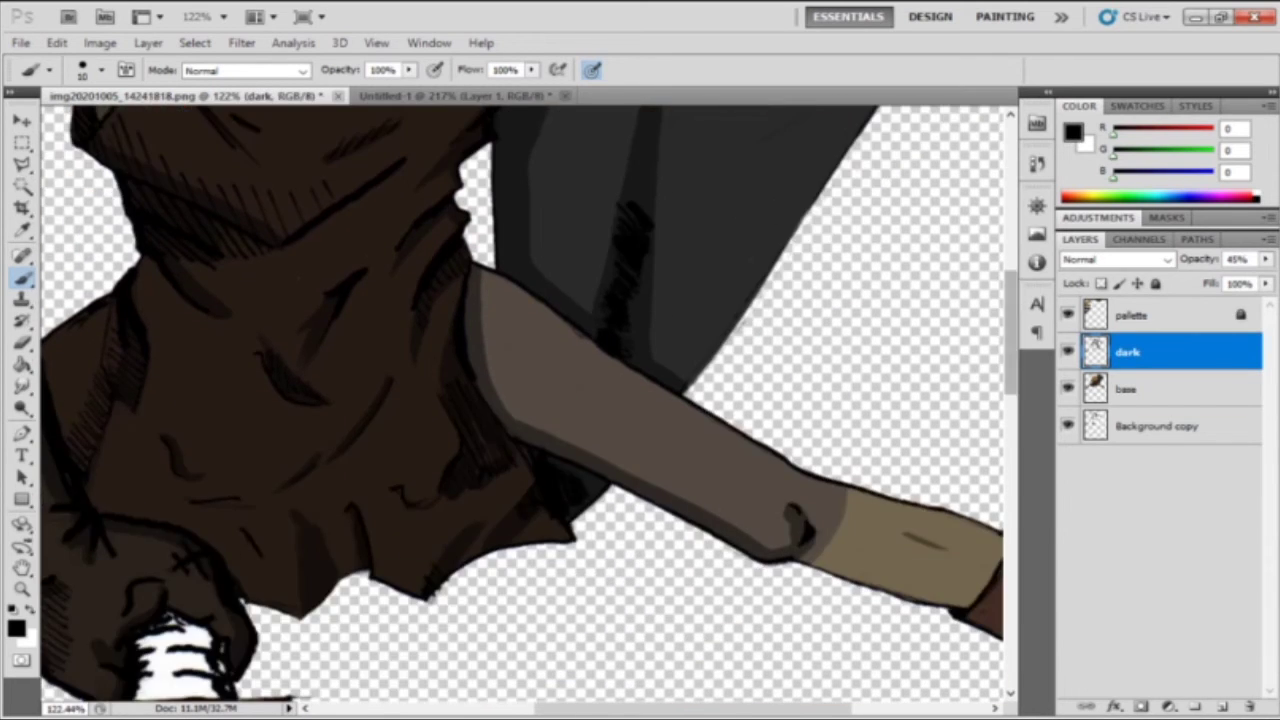
- On the base layer, colour the sword's grip and crossguard grey-brown (RGB 143, 125, 118), using the reference picture for colour sampling
click(1180, 389)
key(ctrl+Tab)
key(i)
click(309, 486)
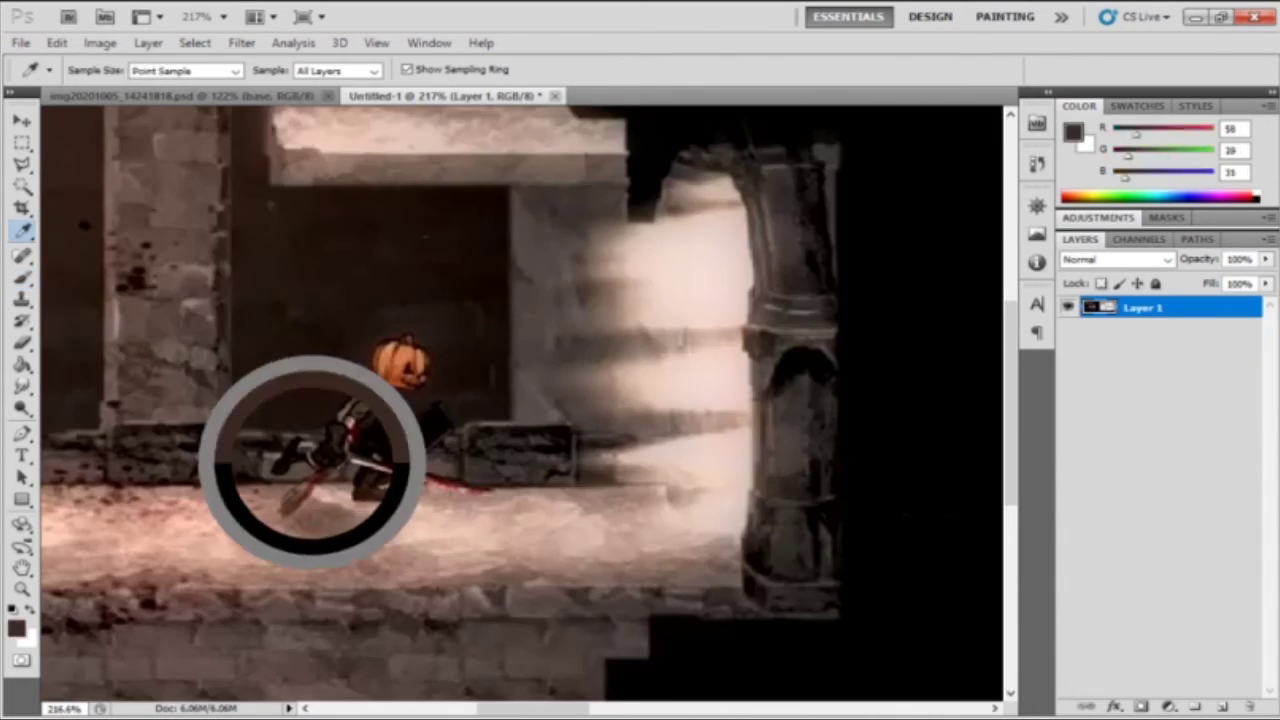
key(ctrl+Tab)
key(b)
drag(310, 385, 385, 440)
mouse_move(250, 475)
mouse_down()
mouse_move(440, 480)
mouse_move(445, 495)
mouse_up()
- Pick a pale blue (RGB 211, 220, 244) and fill the sword blade from the crossguard to the tip
key(z)
drag(520, 400, 460, 400)
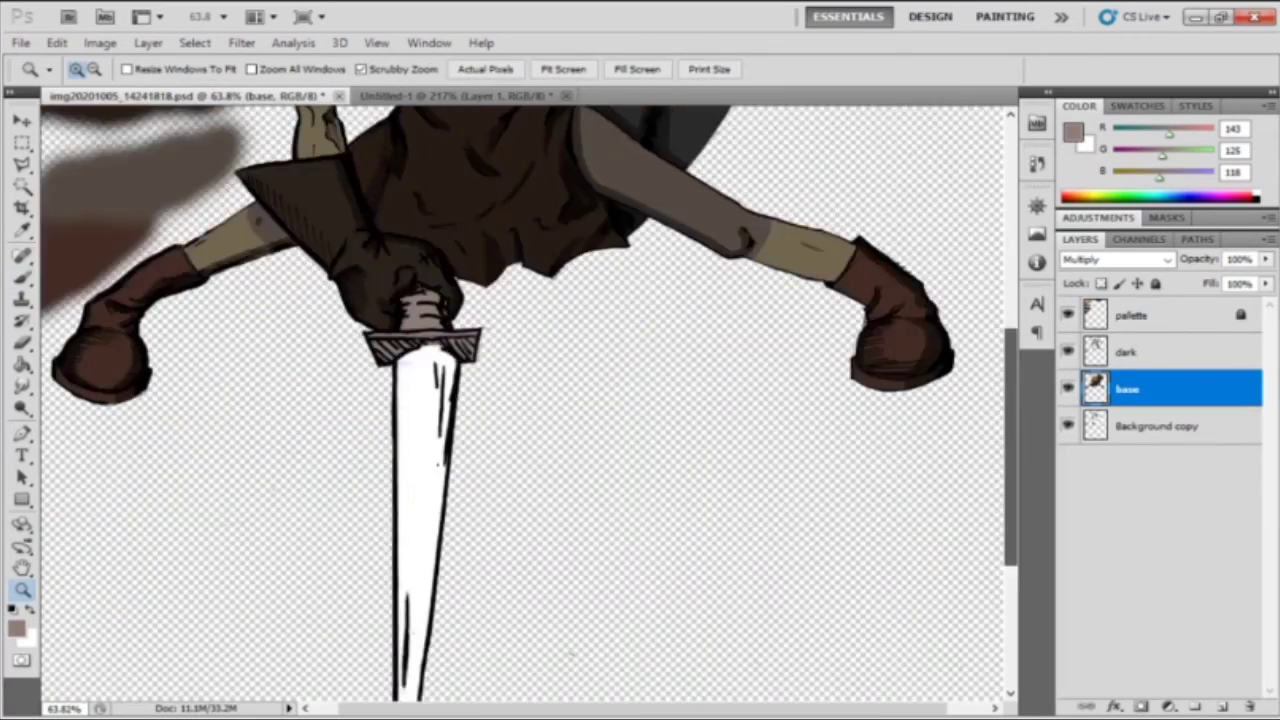
scroll(520, 400, down, 5)
scroll(520, 400, up, 1)
key(i)
key(ctrl+Tab)
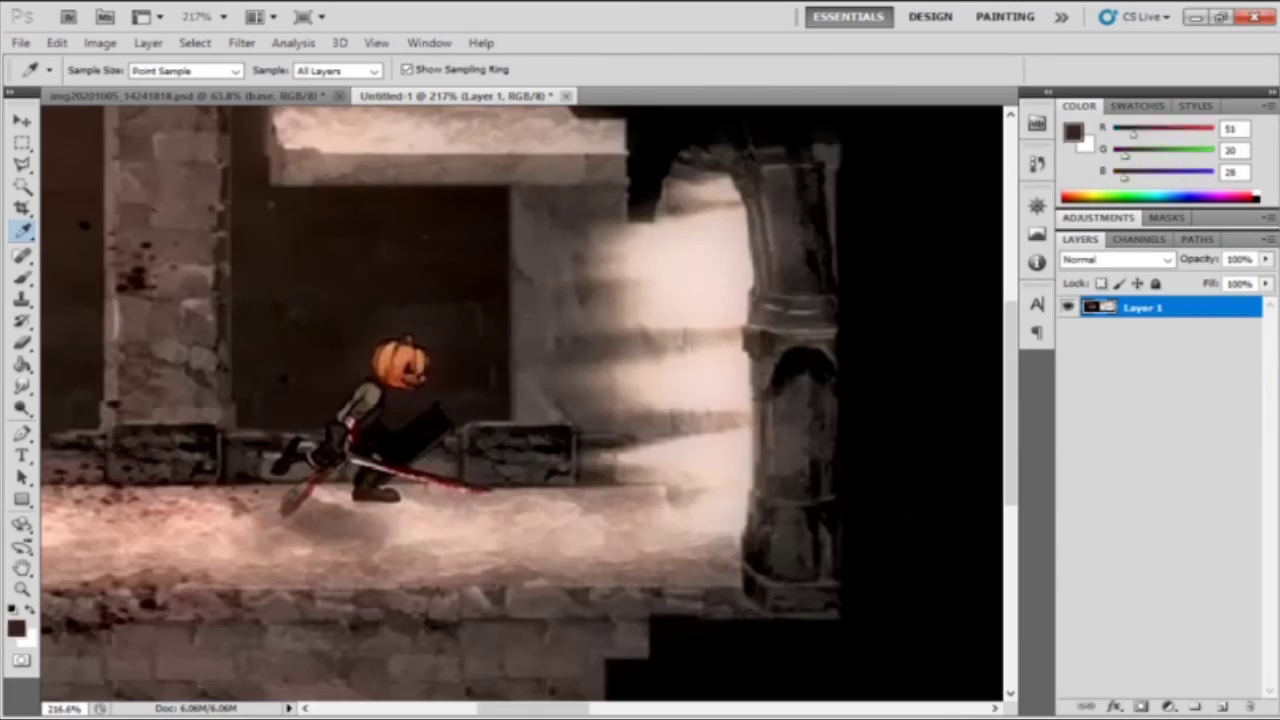
key(ctrl+Tab)
key(b)
key(i)
key(b)
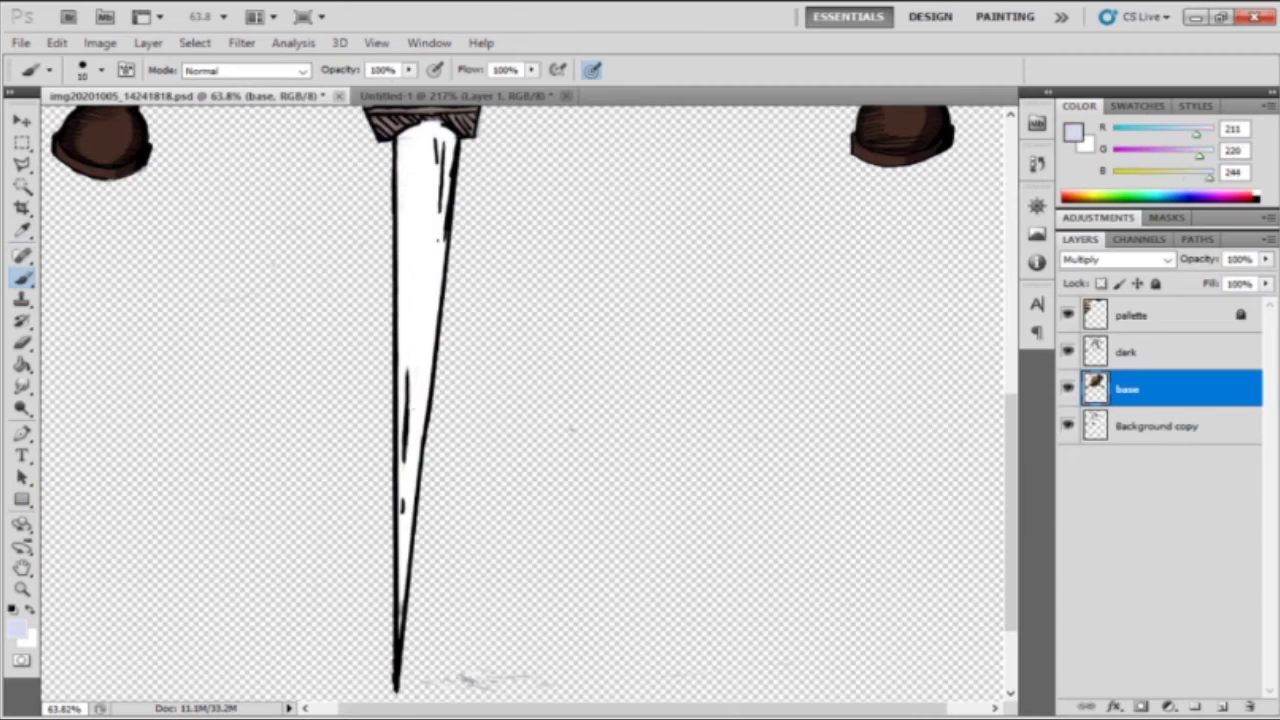
drag(420, 135, 402, 600)
drag(435, 180, 405, 500)
drag(440, 135, 410, 295)
- Sample blood red (RGB 135, 60, 57) from the reference picture and paint blood on the blade's edge and the ground line
key(i)
key(ctrl+Tab)
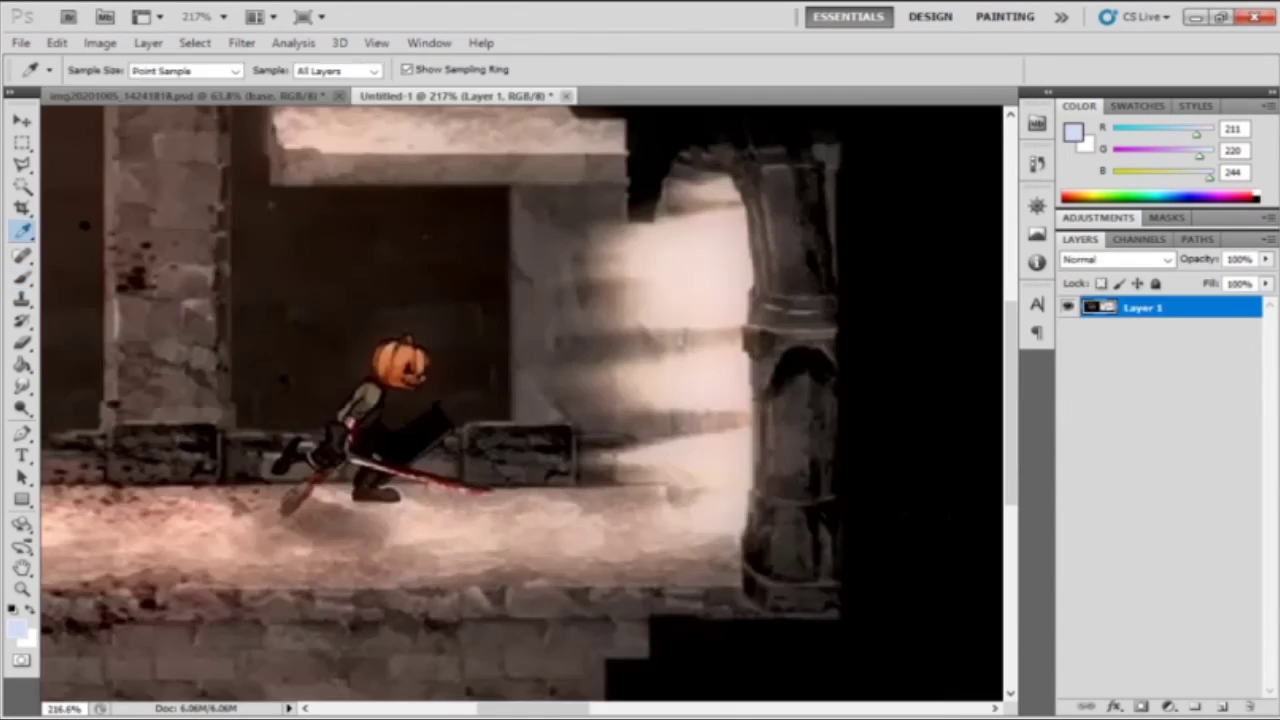
key(ctrl+Tab)
key(b)
drag(408, 528, 400, 620)
drag(422, 420, 414, 474)
scroll(418, 474, down, 2)
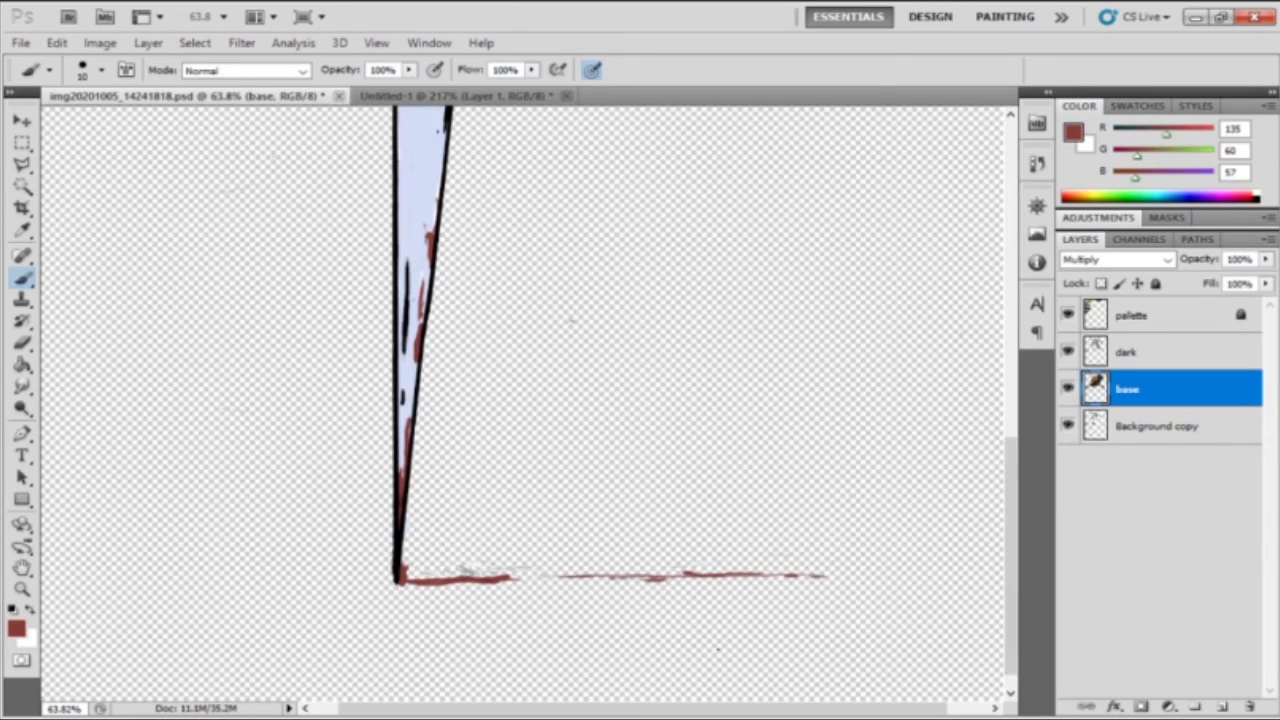
- Brighten the pumpkin's segments and the face with Dodge tool highlights on the base layer
key(ctrl+minus)
key(ctrl+minus)
key(o)
key(ctrl+plus)
key(ctrl+plus)
key(ctrl+plus)
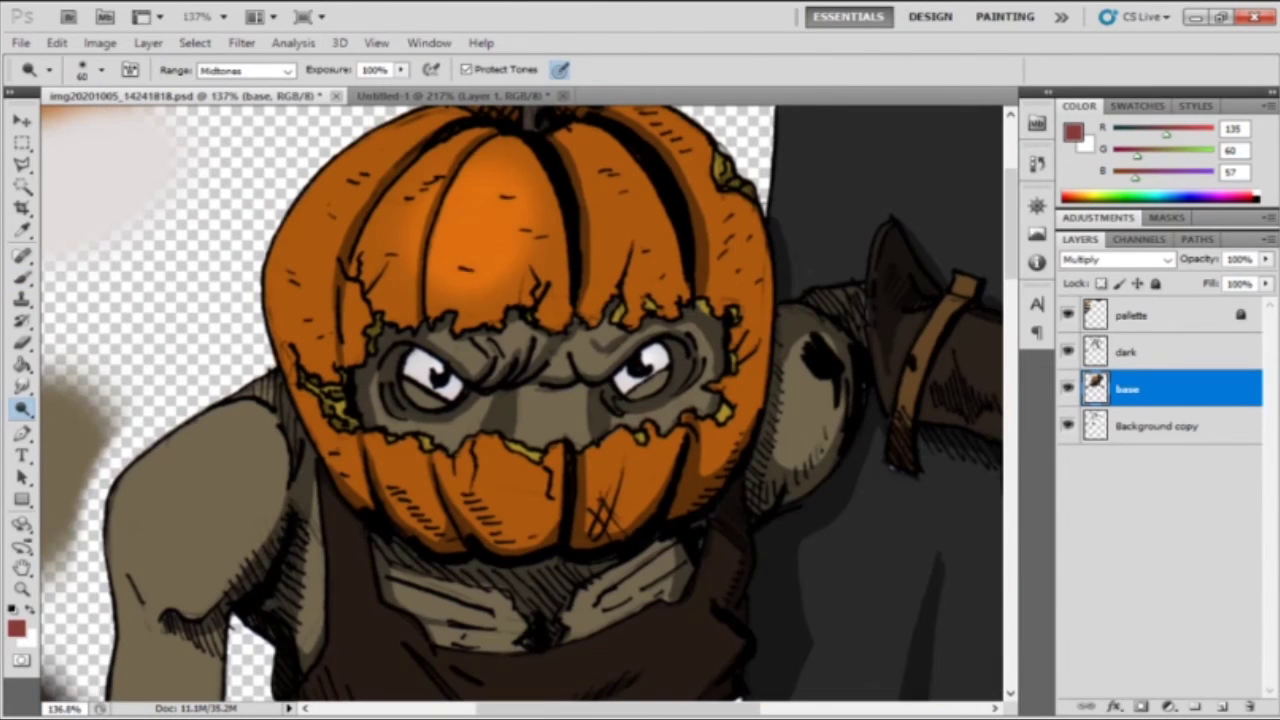
drag(480, 220, 370, 235)
drag(450, 350, 468, 425)
mouse_move(628, 480)
mouse_down()
mouse_move(494, 487)
mouse_move(628, 205)
mouse_move(334, 212)
mouse_move(305, 370)
mouse_move(340, 410)
mouse_up()
mouse_move(467, 354)
mouse_down()
mouse_move(540, 350)
mouse_move(545, 440)
mouse_move(647, 305)
mouse_move(670, 230)
mouse_up()
- Lock the base layer's transparent pixels and dodge highlights onto the hanging bare arm and the sword-hand glove
key(/)
scroll(520, 400, down, 3)
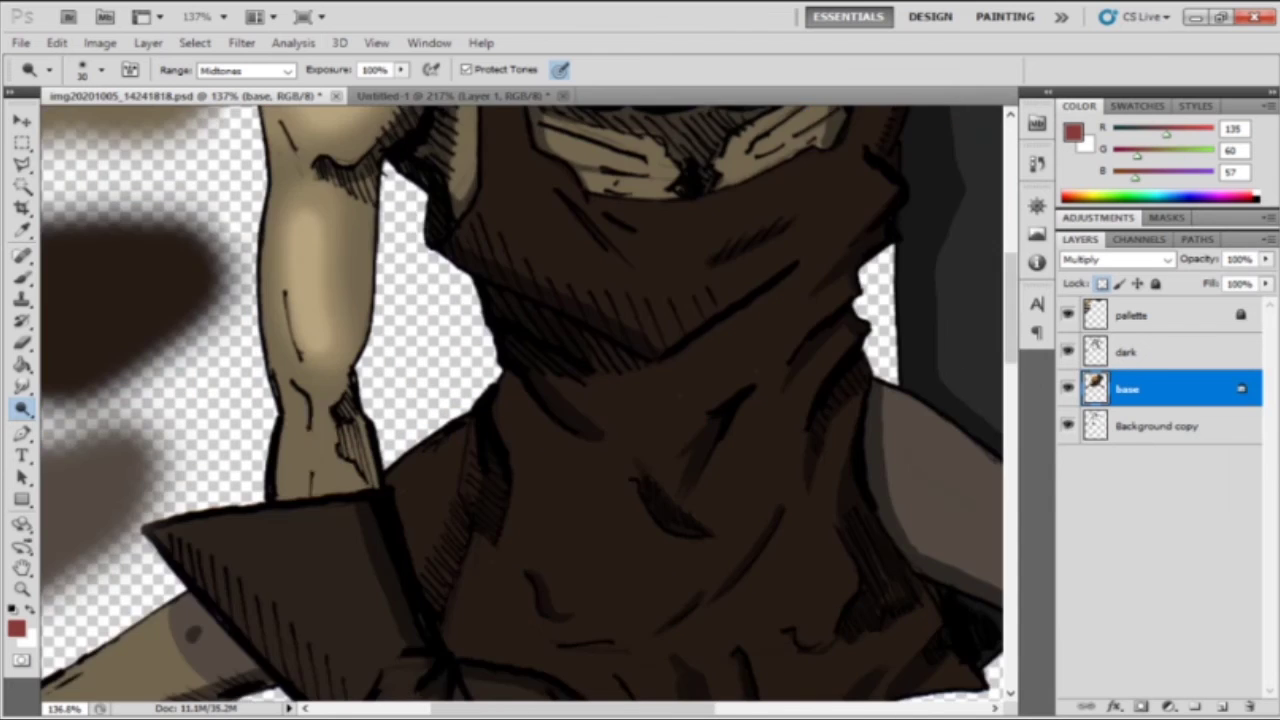
scroll(520, 400, down, 3)
drag(250, 300, 450, 560)
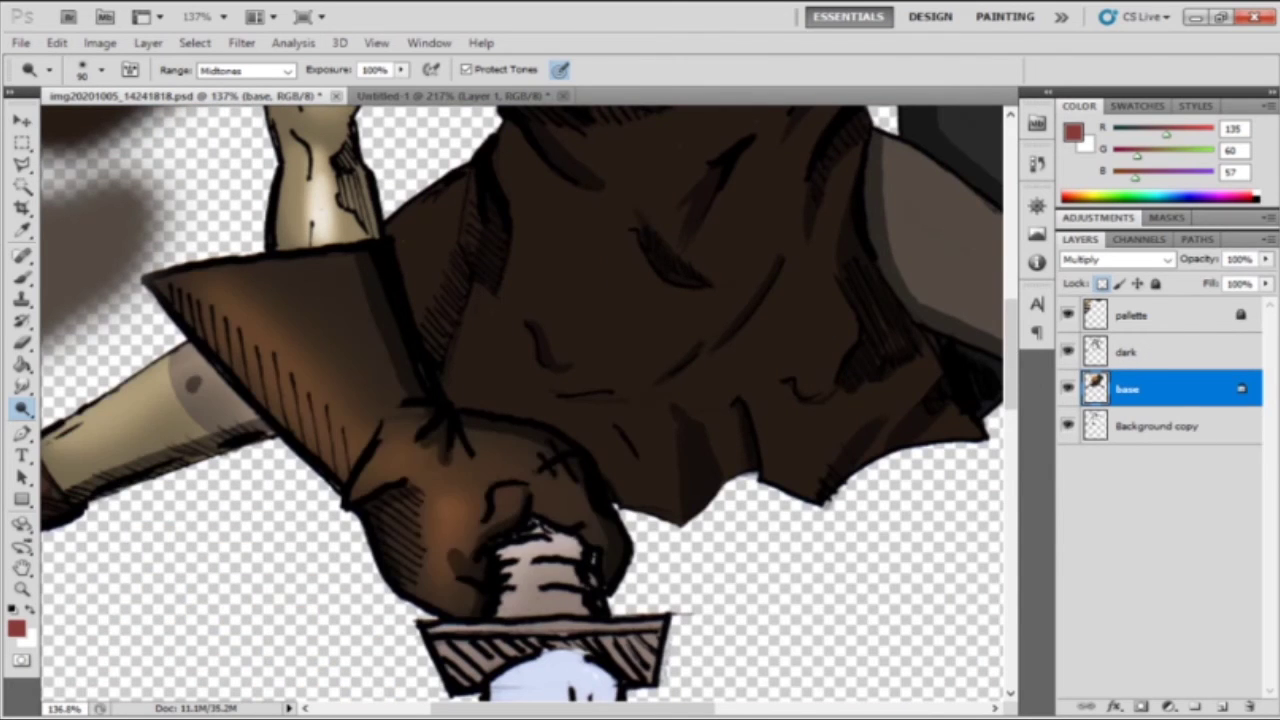
- Dodge highlights onto the sword's grip and blade and the bent leg's shin and boot shaft
scroll(520, 400, down, 5)
scroll(520, 400, up, 3)
scroll(520, 400, left, 3)
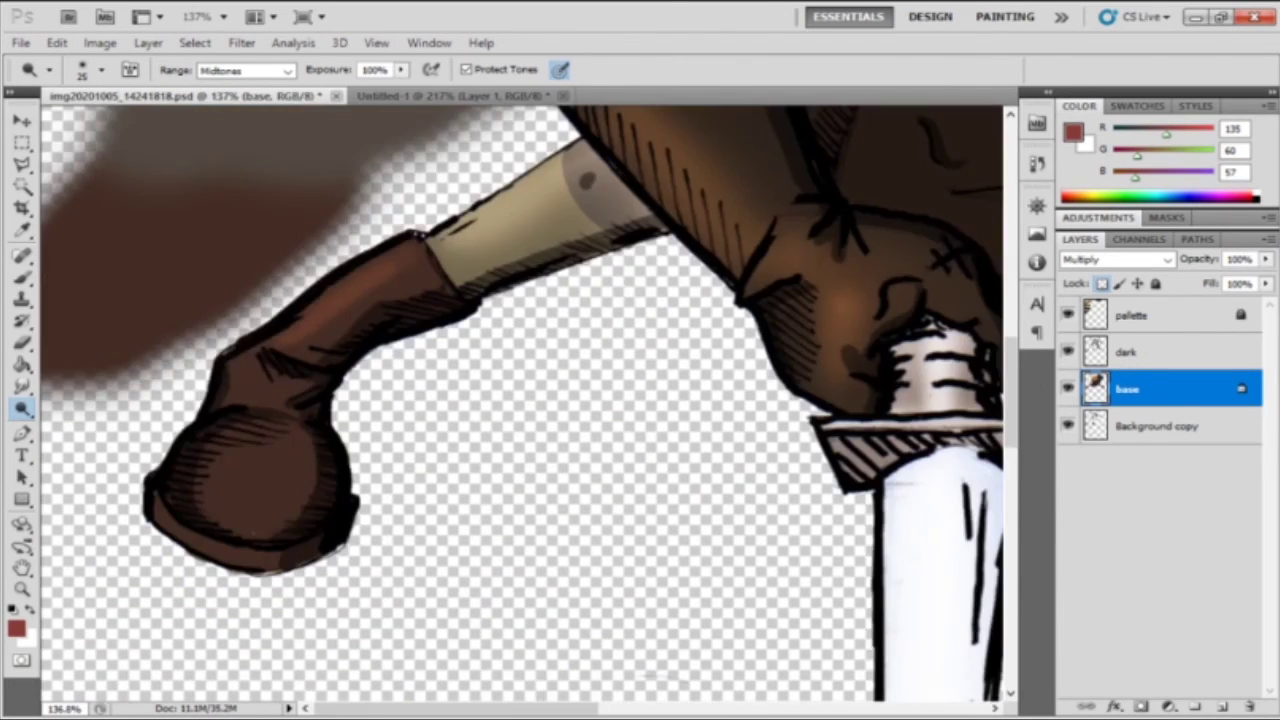
- Dodge highlights onto the outstretched leg, covering the boot toe, shin and trouser thigh
scroll(520, 400, left, 3)
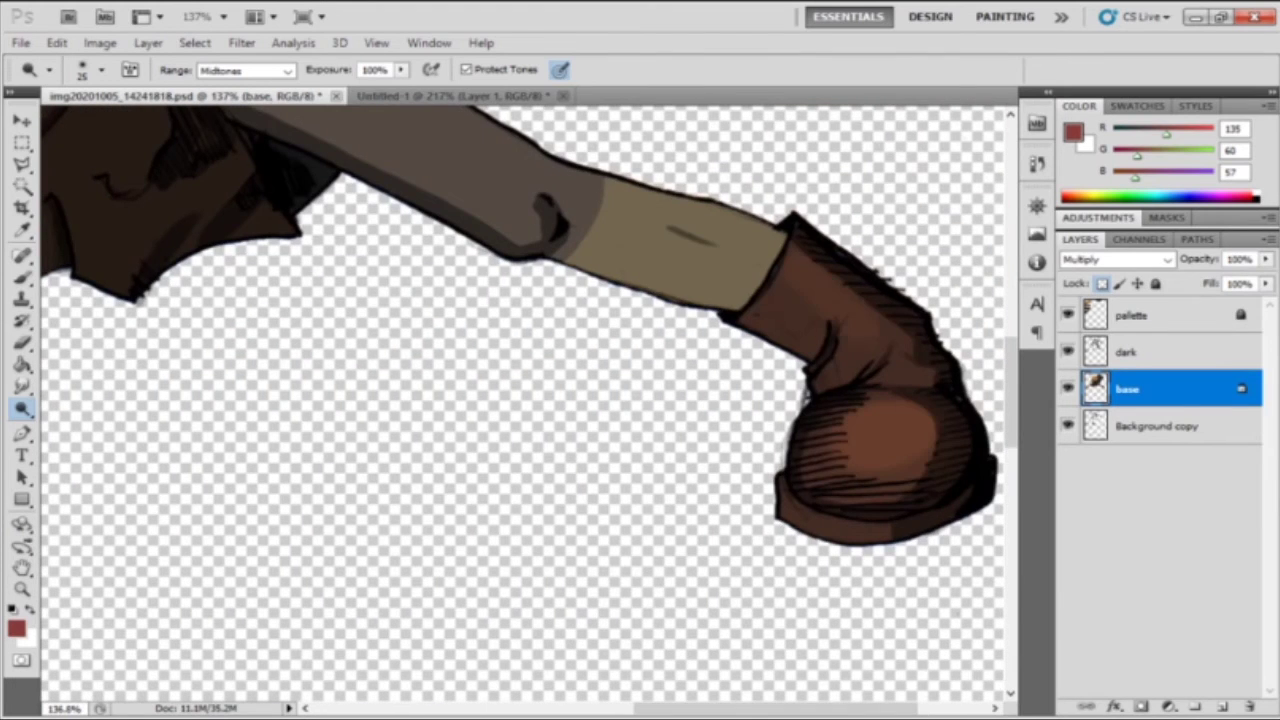
scroll(520, 400, up, 3)
mouse_move(250, 220)
mouse_down()
mouse_move(470, 390)
mouse_move(230, 200)
mouse_up()
click(510, 418)
scroll(520, 400, left, 5)
- Dodge highlights along the tunic's straps, chest and waist folds, and ragged lower hem
scroll(520, 400, up, 10)
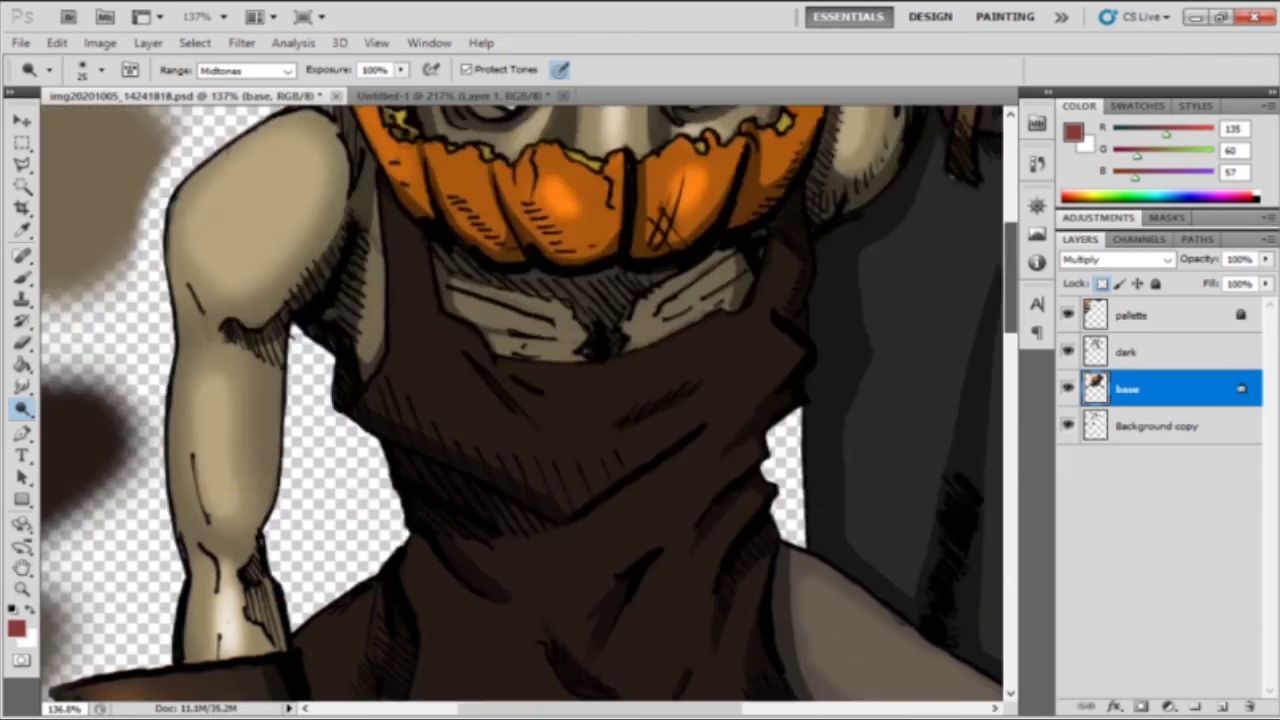
scroll(520, 400, down, 3)
drag(405, 400, 400, 278)
drag(470, 455, 495, 485)
scroll(520, 400, down, 4)
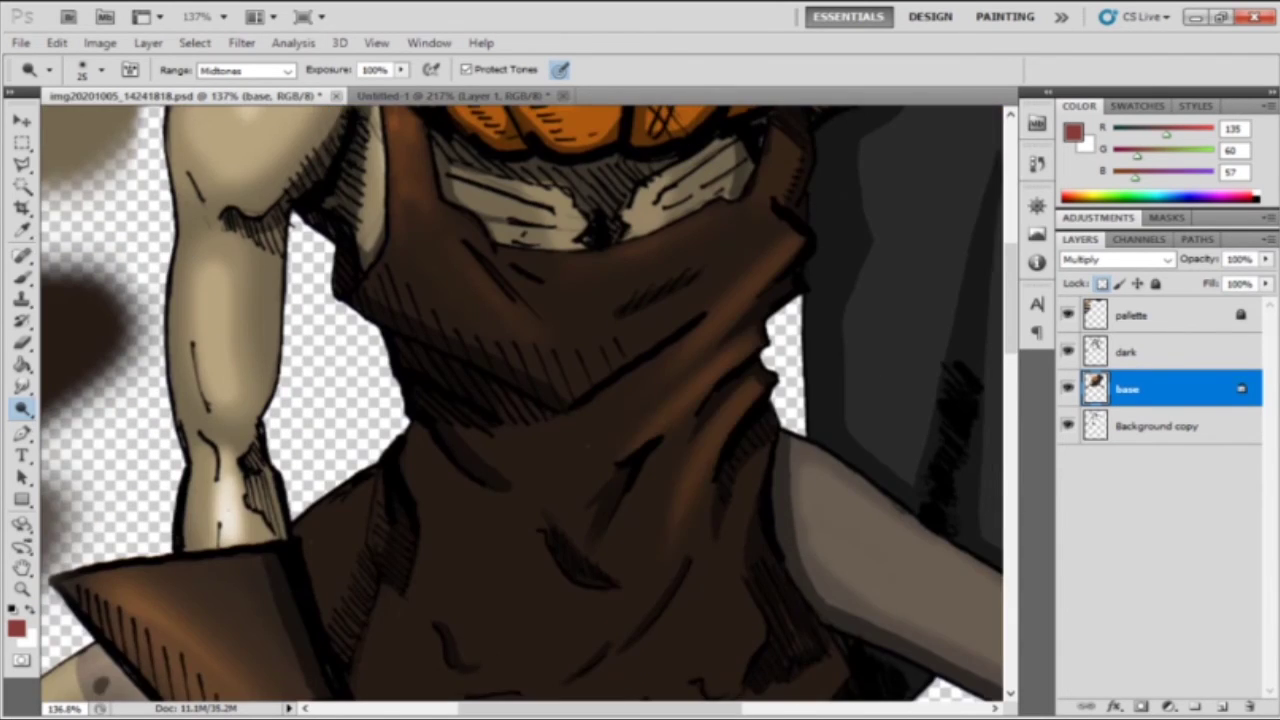
scroll(520, 400, down, 3)
scroll(520, 400, down, 3)
drag(582, 530, 582, 440)
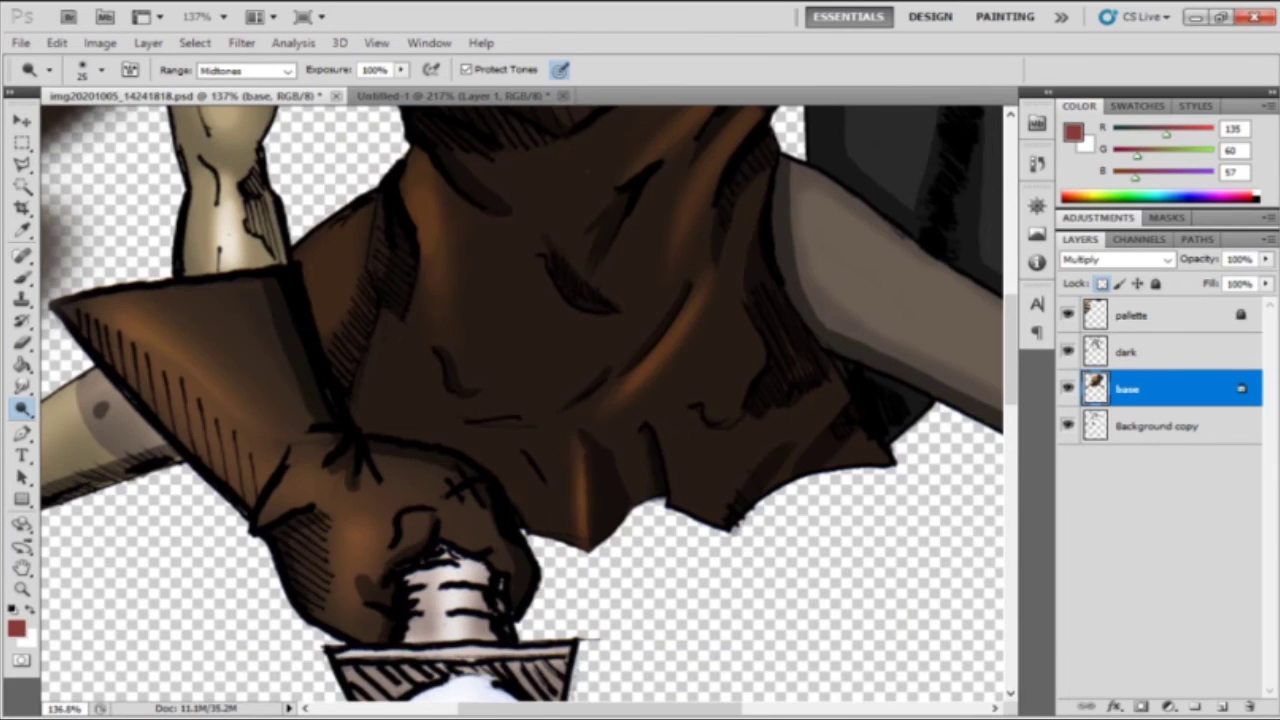
- Dodge highlights onto the raised arm's gauntlet, its straps and the clenched fist
scroll(520, 400, up, 10)
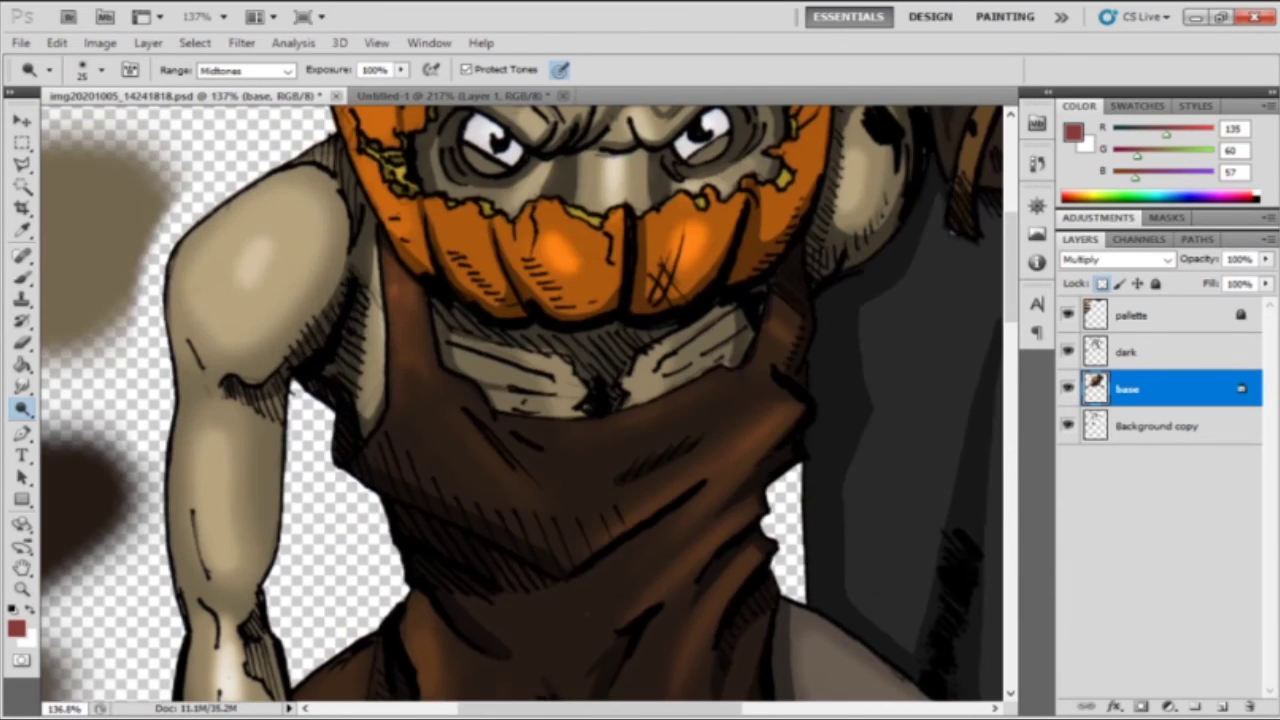
drag(700, 300, 340, 430)
drag(555, 350, 640, 440)
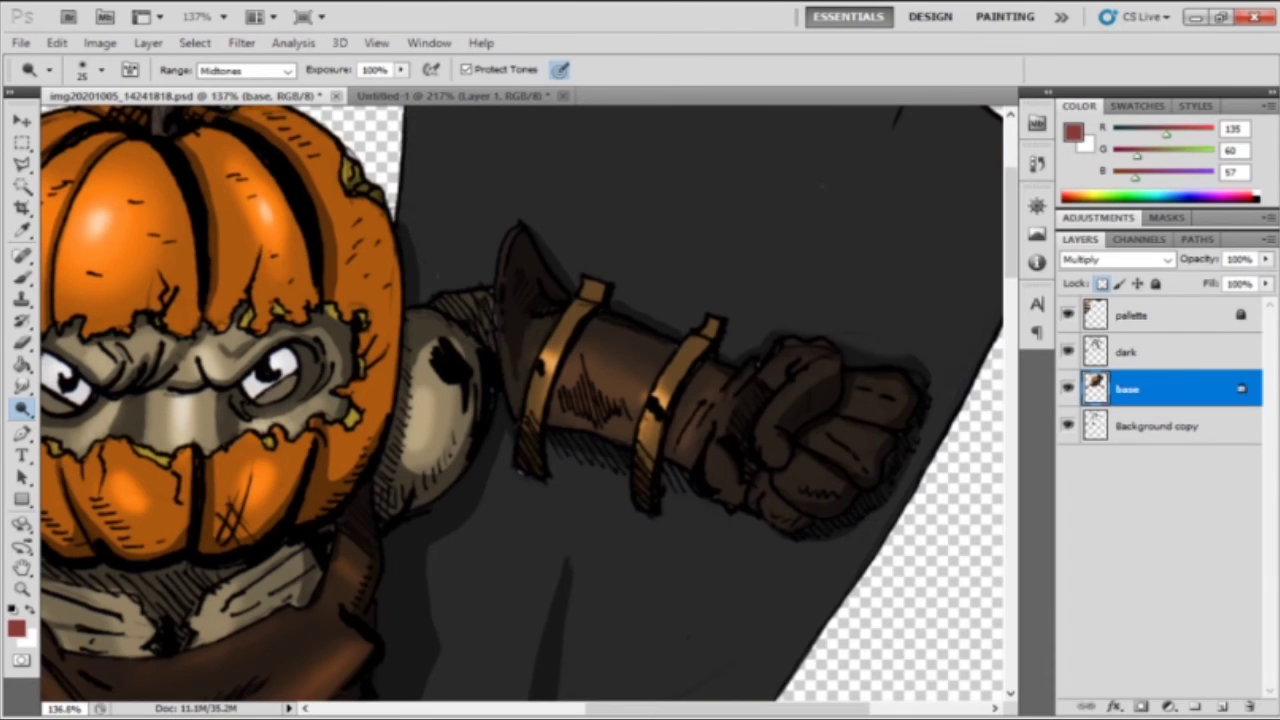
- Try dodging long streaked highlights down the shield's lower half, beneath the raised arm
scroll(520, 400, down, 5)
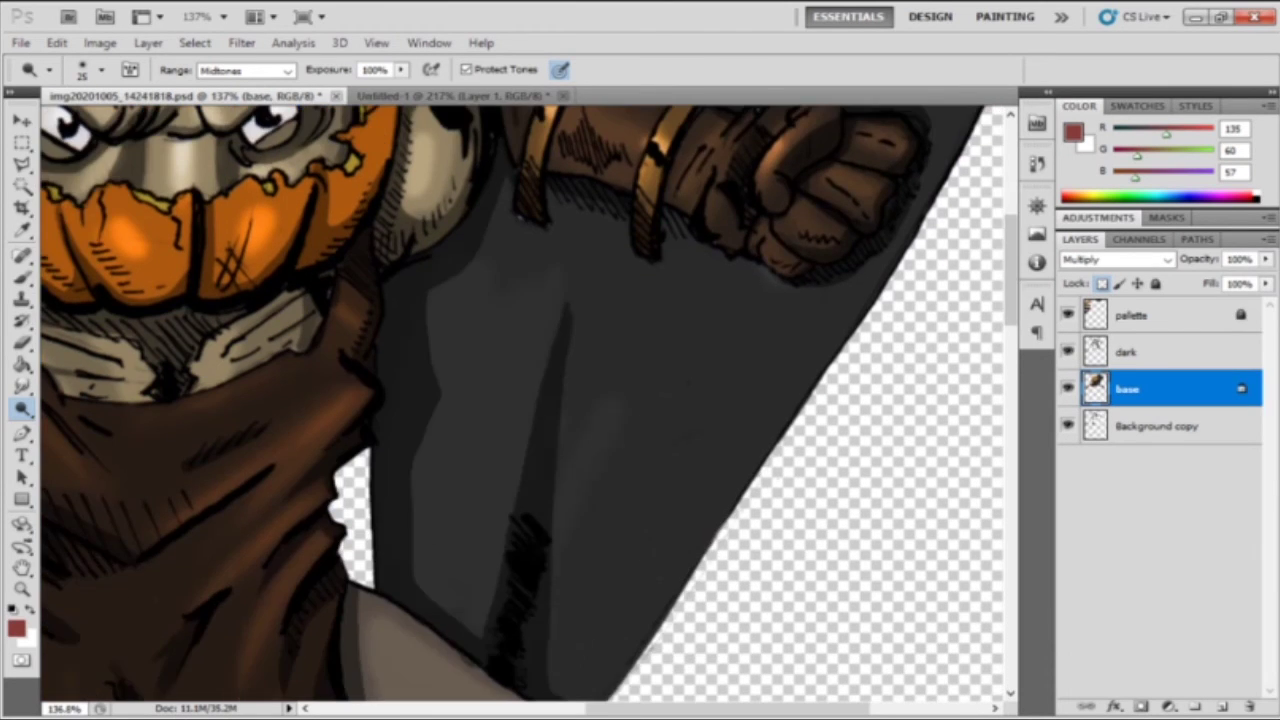
drag(780, 285, 570, 675)
drag(435, 280, 420, 600)
drag(775, 290, 575, 678)
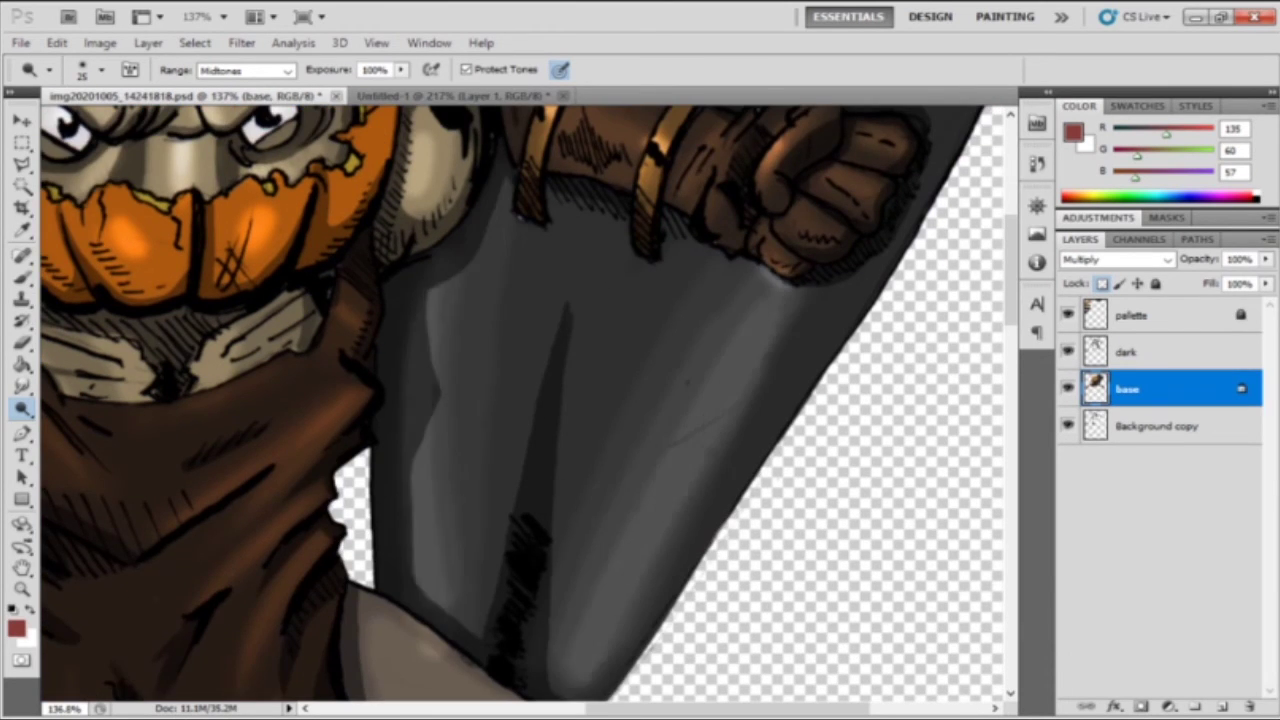
drag(500, 230, 440, 605)
drag(370, 600, 510, 695)
drag(640, 370, 555, 612)
drag(775, 300, 575, 680)
drag(740, 210, 420, 665)
drag(590, 200, 500, 665)
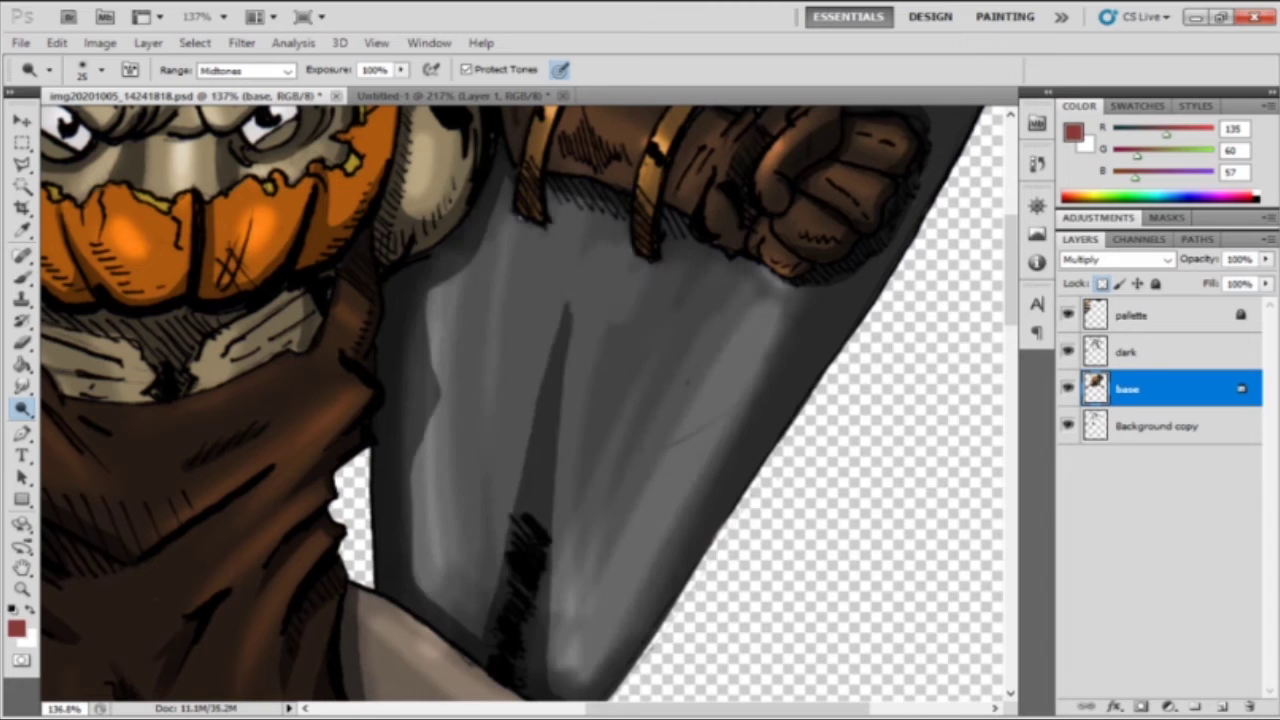
drag(500, 200, 410, 625)
drag(800, 245, 580, 680)
- Try dodging streaked highlights across the shield's upper half and brightening the streaks below the arm
scroll(600, 400, up, 1)
scroll(530, 400, up, 7)
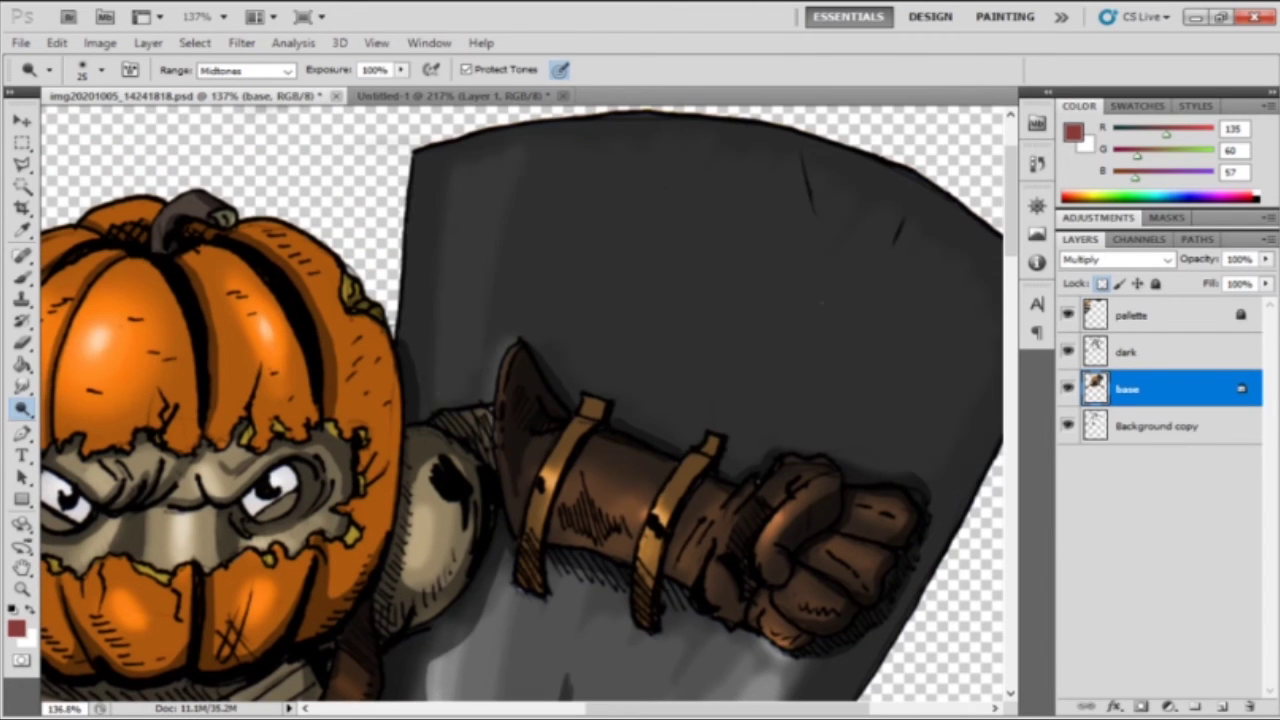
drag(760, 170, 440, 400)
drag(940, 200, 560, 440)
drag(870, 190, 460, 400)
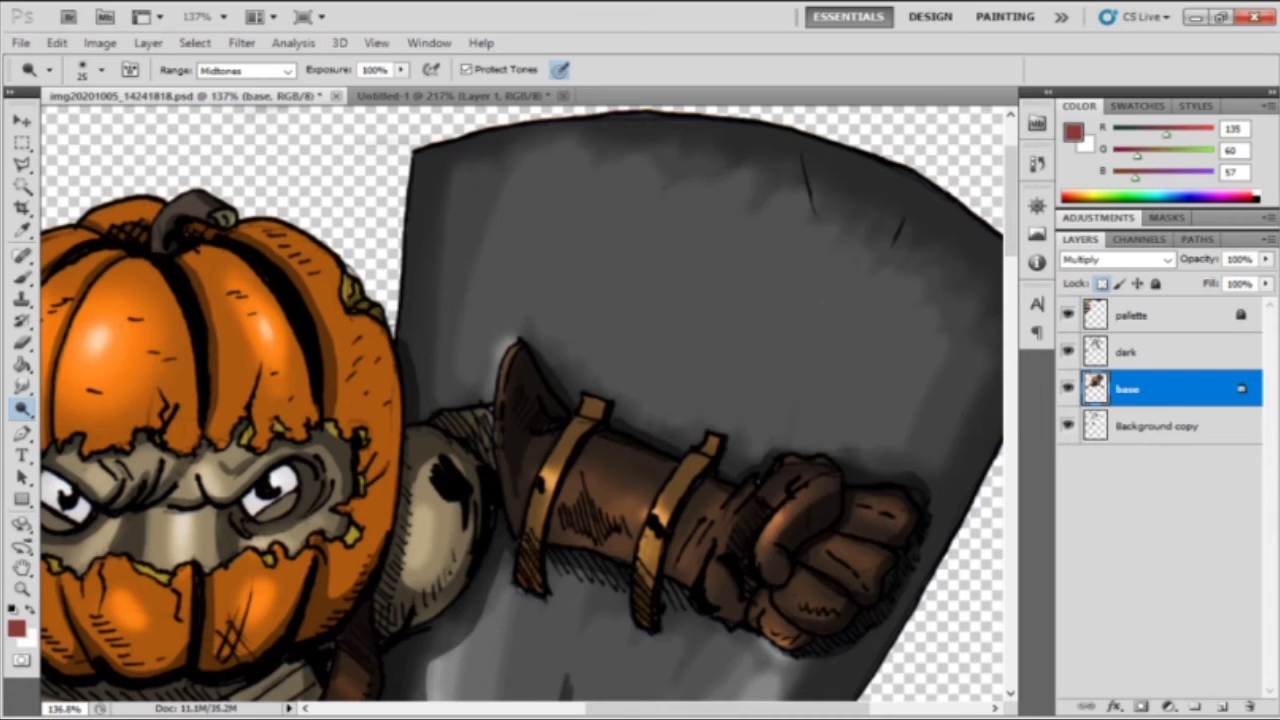
drag(940, 280, 680, 390)
drag(850, 160, 480, 430)
scroll(530, 400, down, 7)
drag(740, 300, 480, 670)
drag(740, 370, 640, 640)
drag(630, 285, 515, 610)
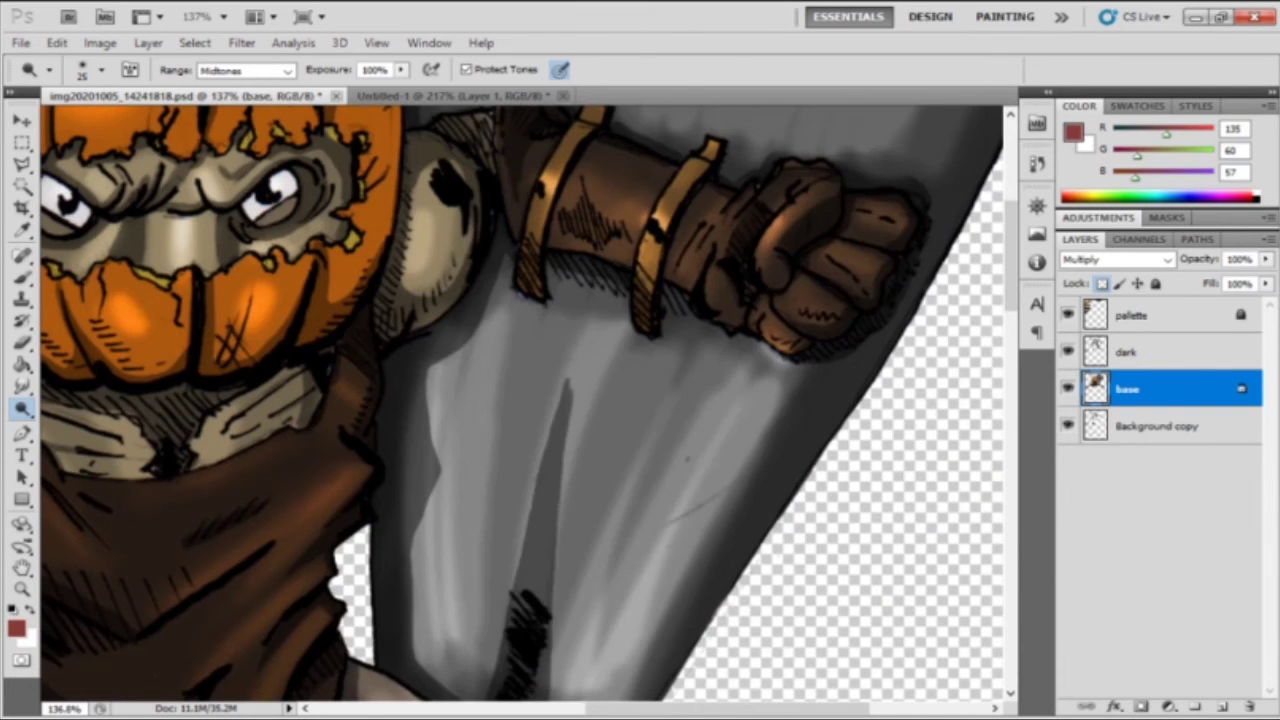
- Paint over the shield's dodged streaks with flat dark grey (RGB 42, 42, 42) using a large soft brush
key(z)
key(ctrl+0)
click(615, 170)
key(b)
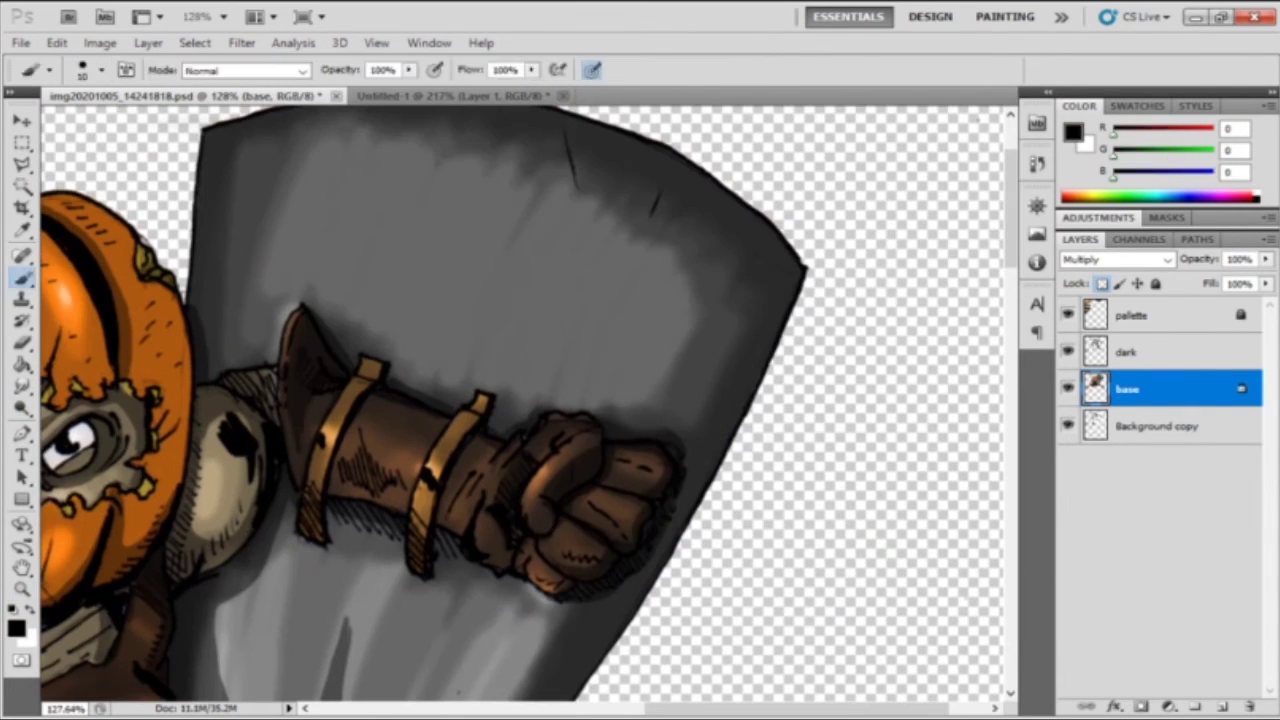
drag(300, 140, 590, 380)
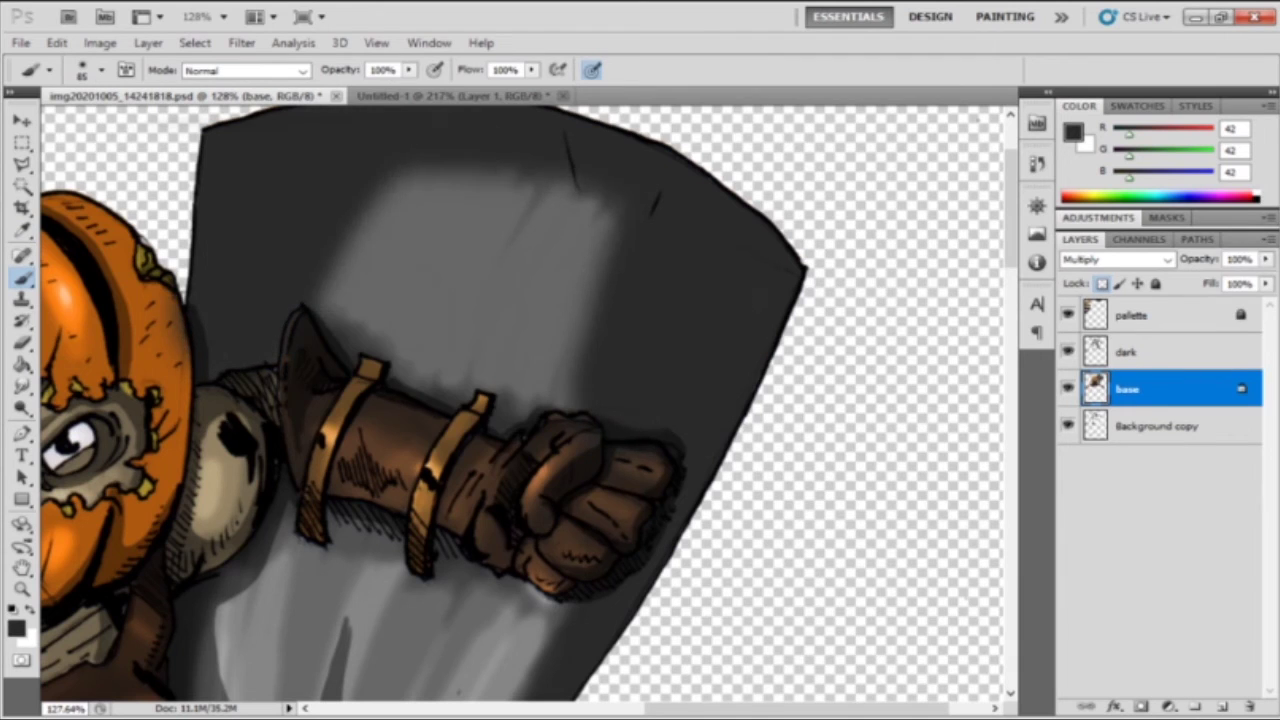
drag(330, 180, 600, 390)
scroll(520, 400, down, 5)
drag(220, 330, 520, 400)
drag(335, 290, 560, 345)
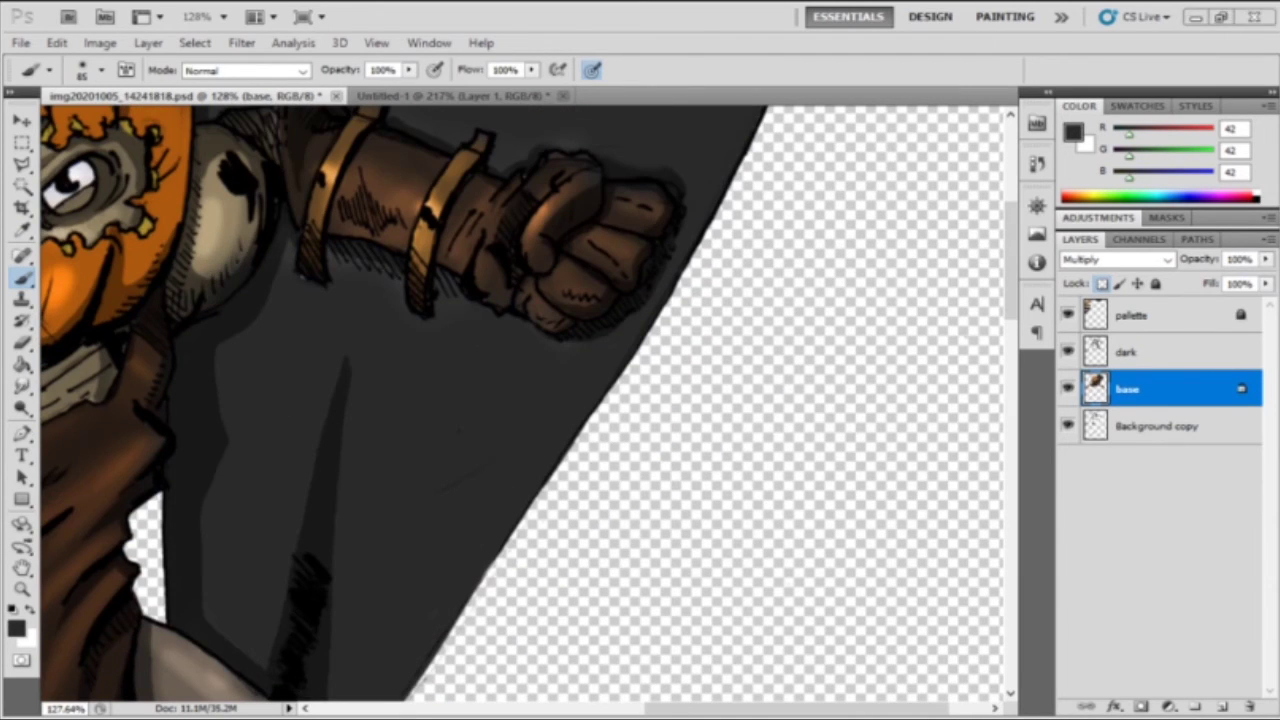
- Dodge broad, smooth metallic highlights onto the shield above and below the raised arm with a large soft brush
key(o)
drag(300, 650, 450, 300)
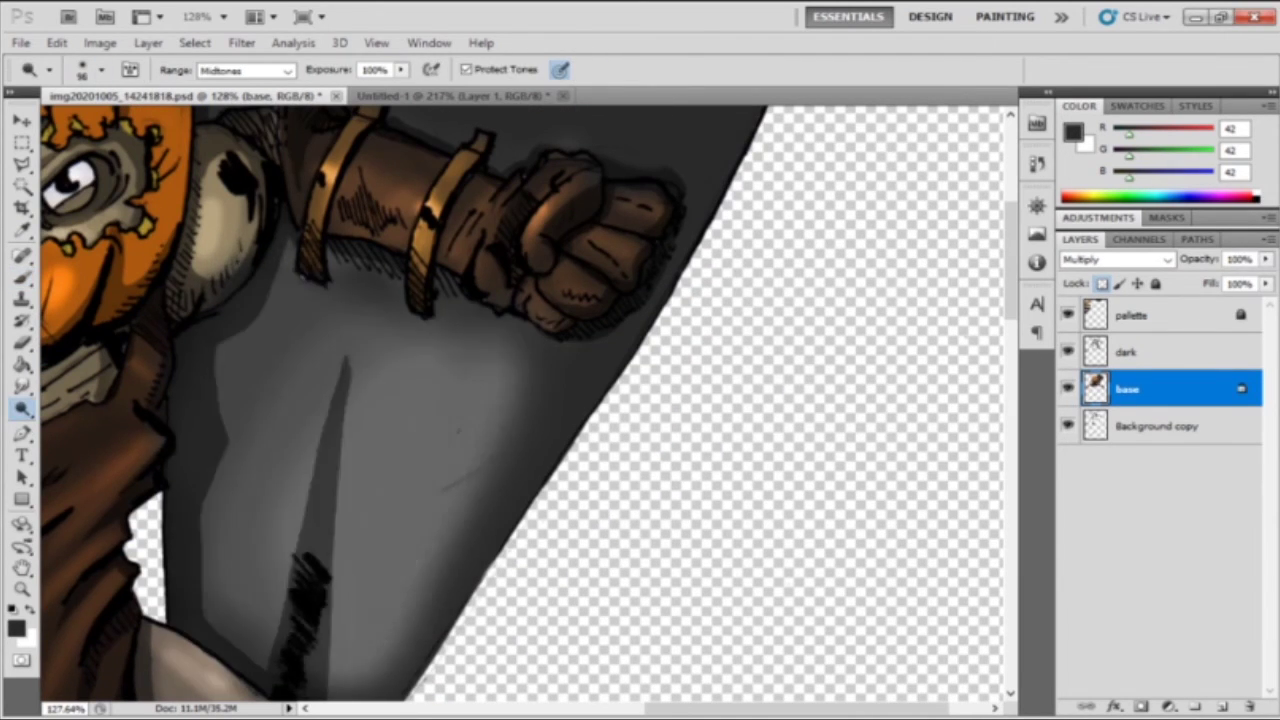
scroll(520, 400, up, 5)
mouse_move(700, 300)
mouse_down()
mouse_move(480, 460)
mouse_move(420, 230)
mouse_up()
scroll(520, 400, down, 5)
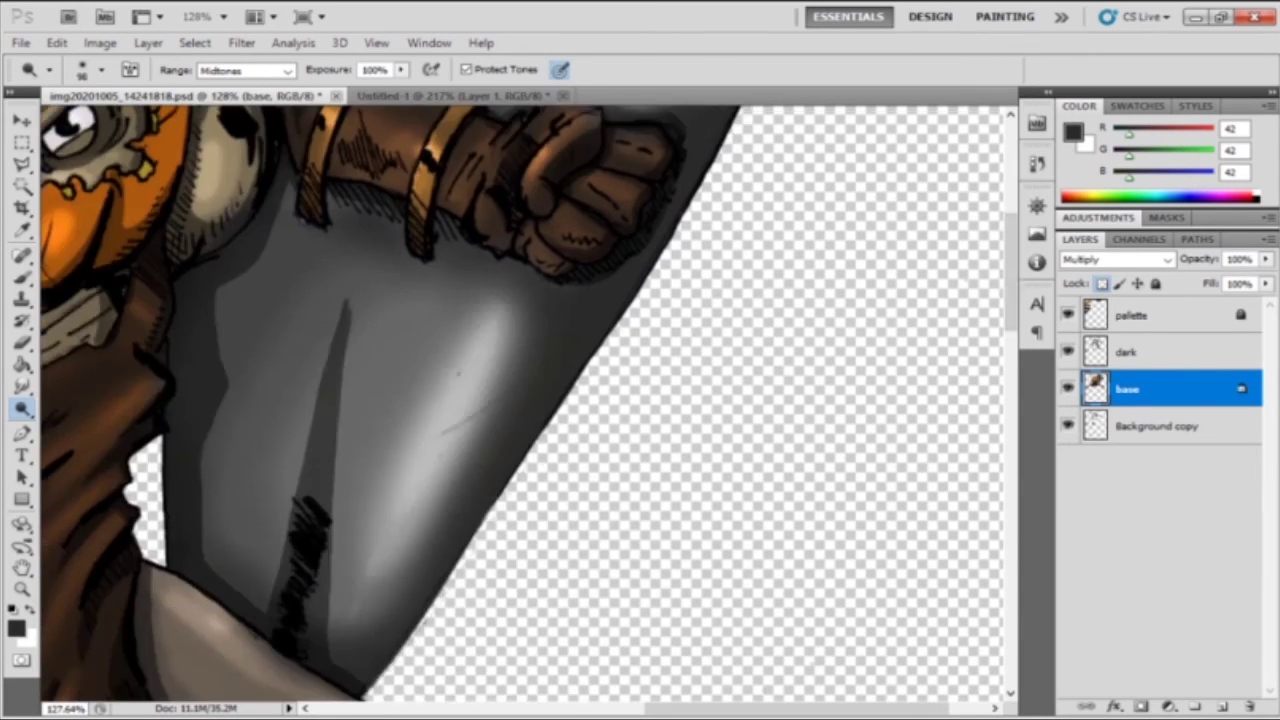
- Brush soft black shading around the fold in the shield's lower half on the dark layer
key(alt+bracketright)
key(b)
mouse_move(330, 550)
mouse_down()
mouse_move(300, 420)
mouse_move(250, 300)
mouse_up()
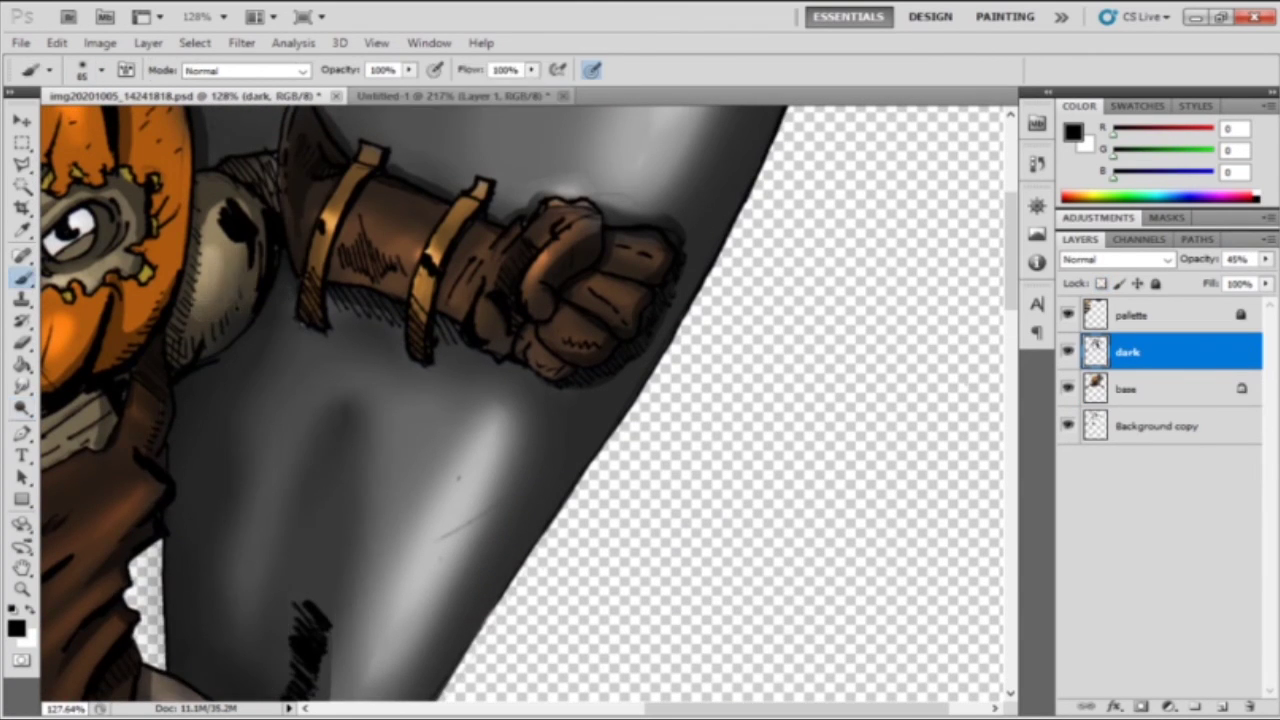
- Extend the soft black shading on the dark layer to the hanging arm, gauntlet and boot
scroll(520, 400, up, 5)
scroll(520, 400, left, 3)
scroll(520, 400, down, 5)
scroll(520, 400, left, 3)
scroll(520, 400, up, 10)
scroll(520, 400, left, 3)
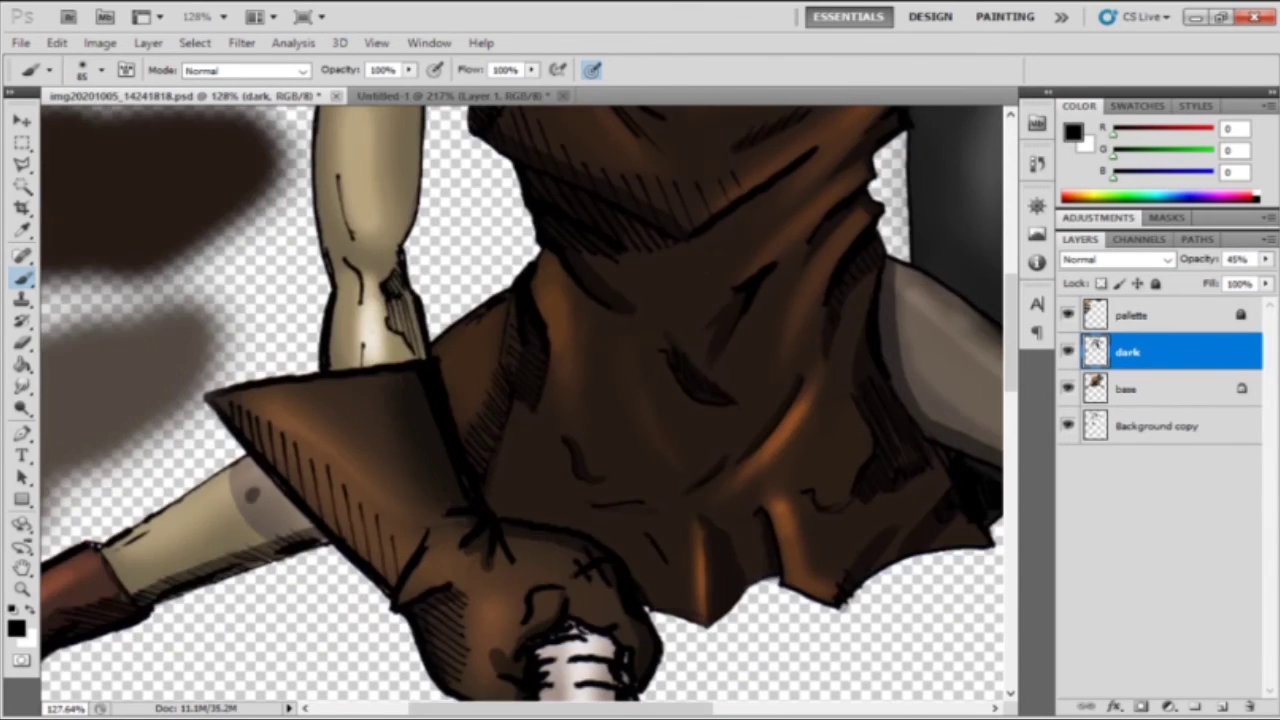
scroll(520, 400, up, 4)
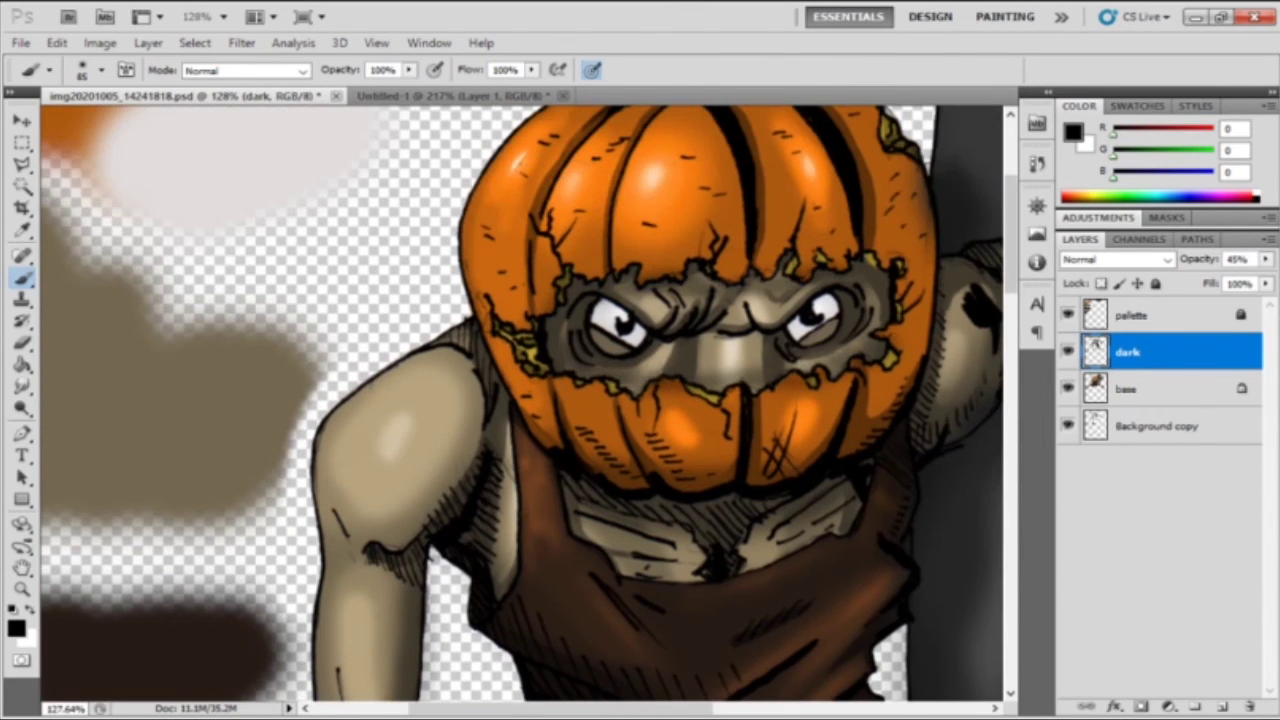
scroll(520, 400, down, 10)
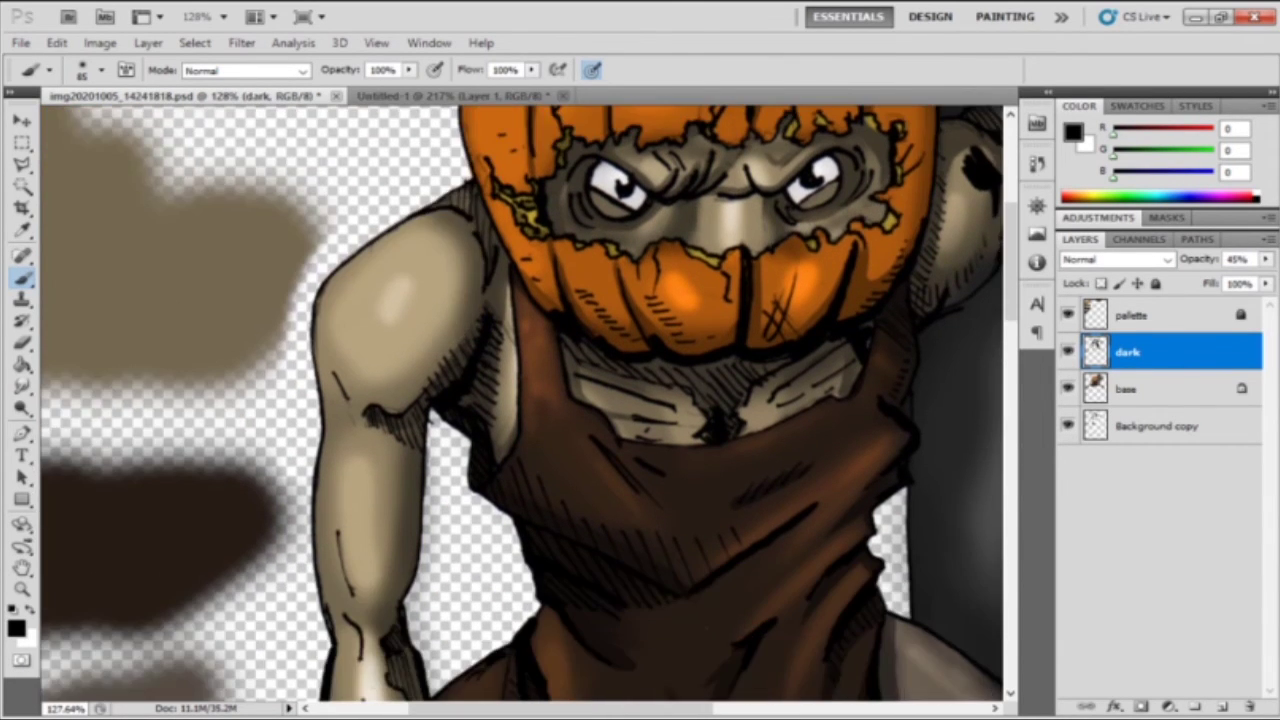
scroll(520, 400, down, 7)
scroll(520, 400, left, 6)
scroll(520, 400, up, 1)
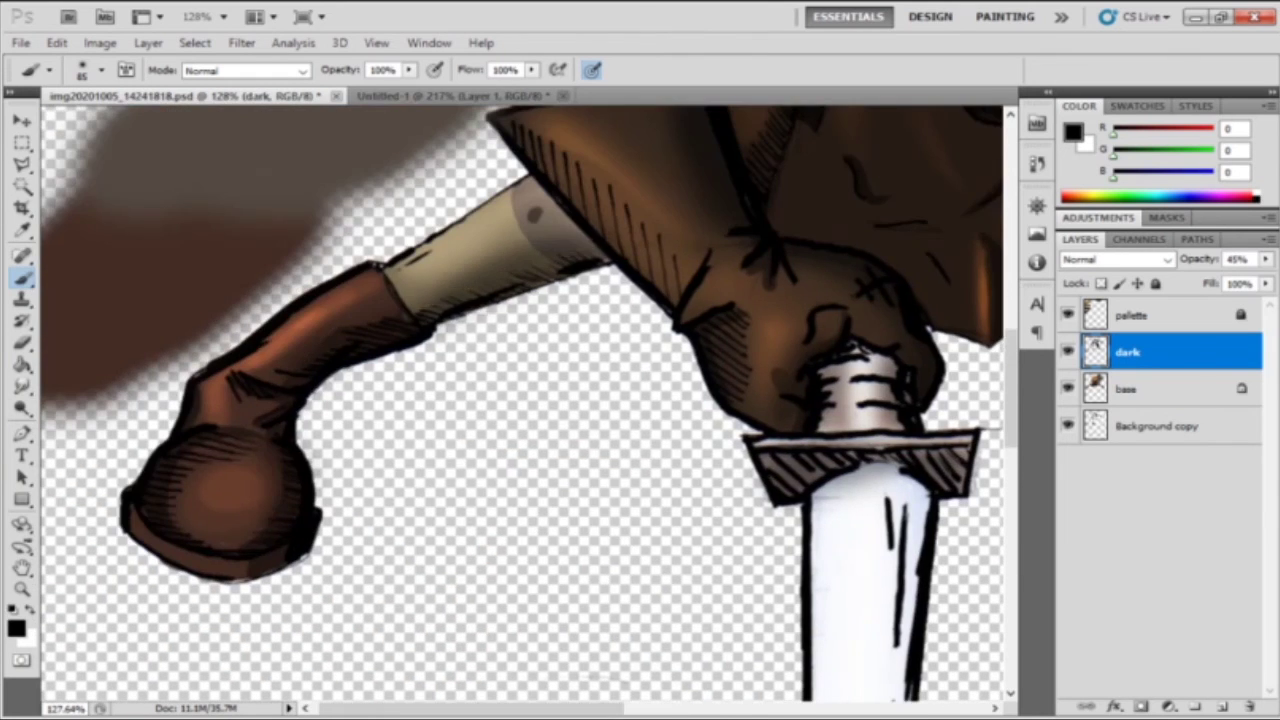
scroll(520, 400, up, 5)
scroll(520, 400, right, 7)
scroll(520, 400, up, 7)
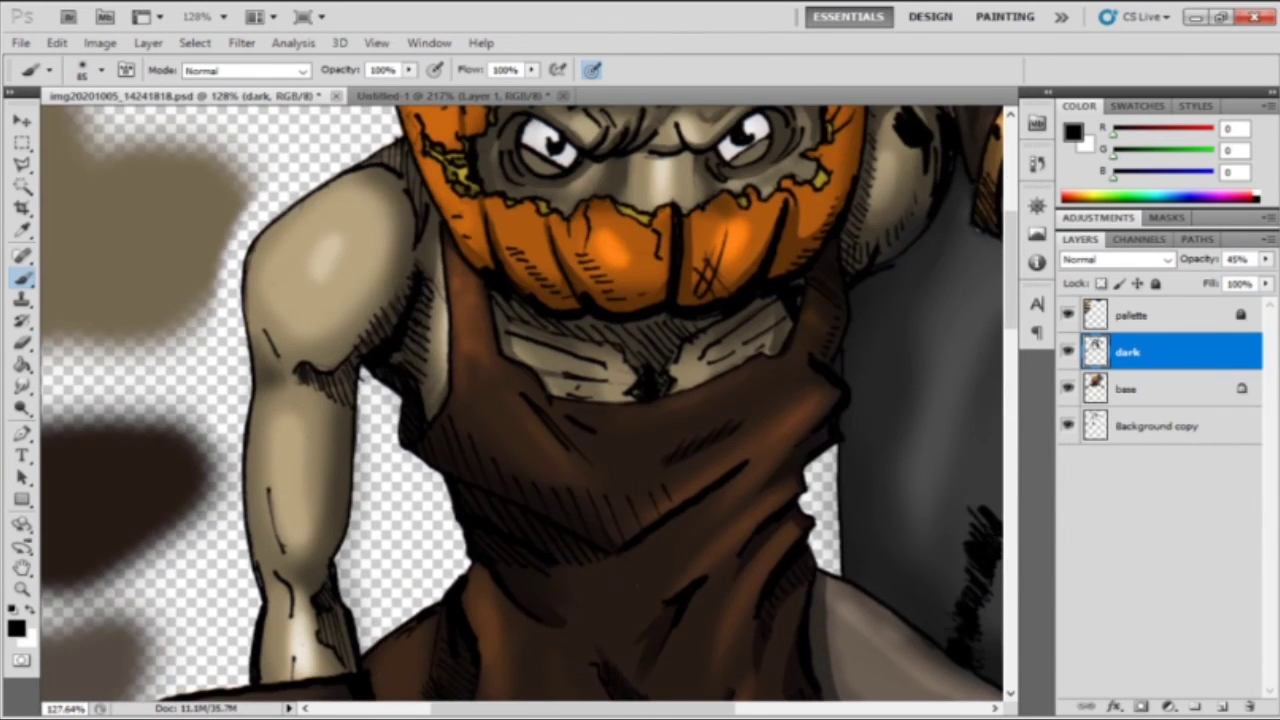
- Hide the palette layer and paint the canvas's upper half black on a new "bg shade" layer beneath all the others
key(z)
key(ctrl+0)
key(alt+bracketright)
key(ctrl+shift+n)
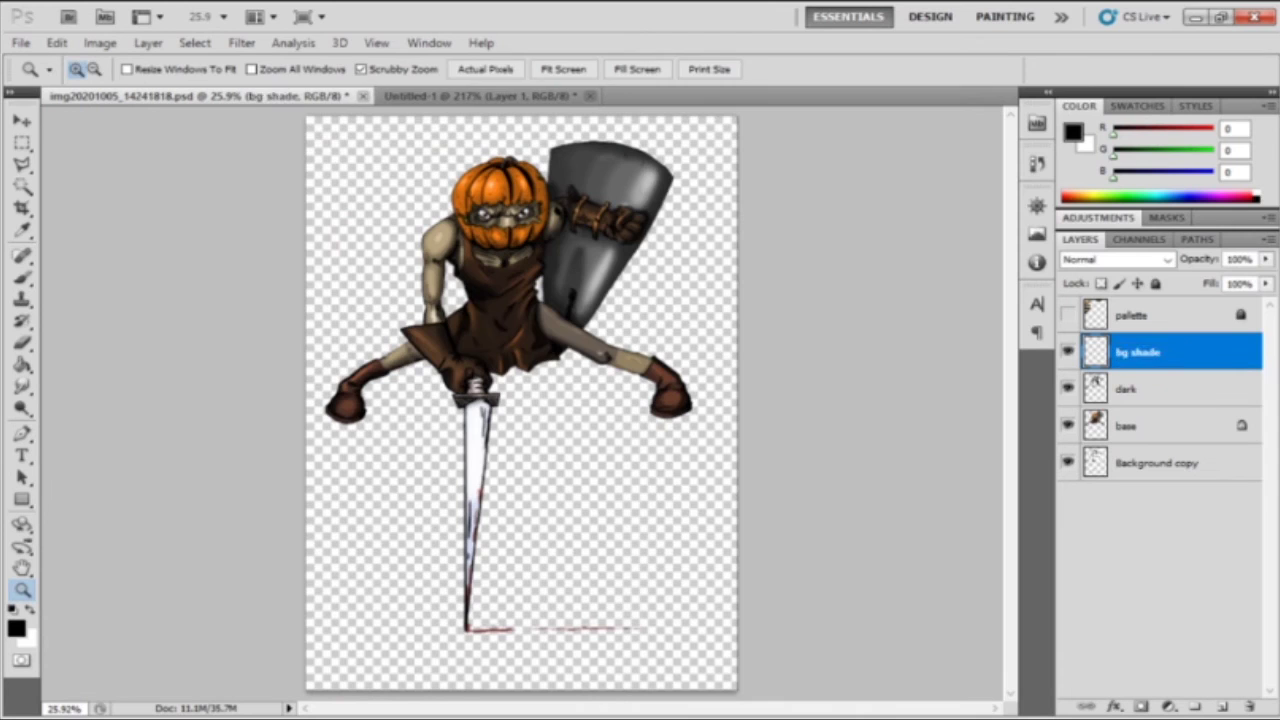
key(b)
mouse_move(520, 300)
mouse_down()
mouse_move(520, 150)
mouse_move(600, 130)
mouse_up()
key(ctrl+shift+bracketleft)
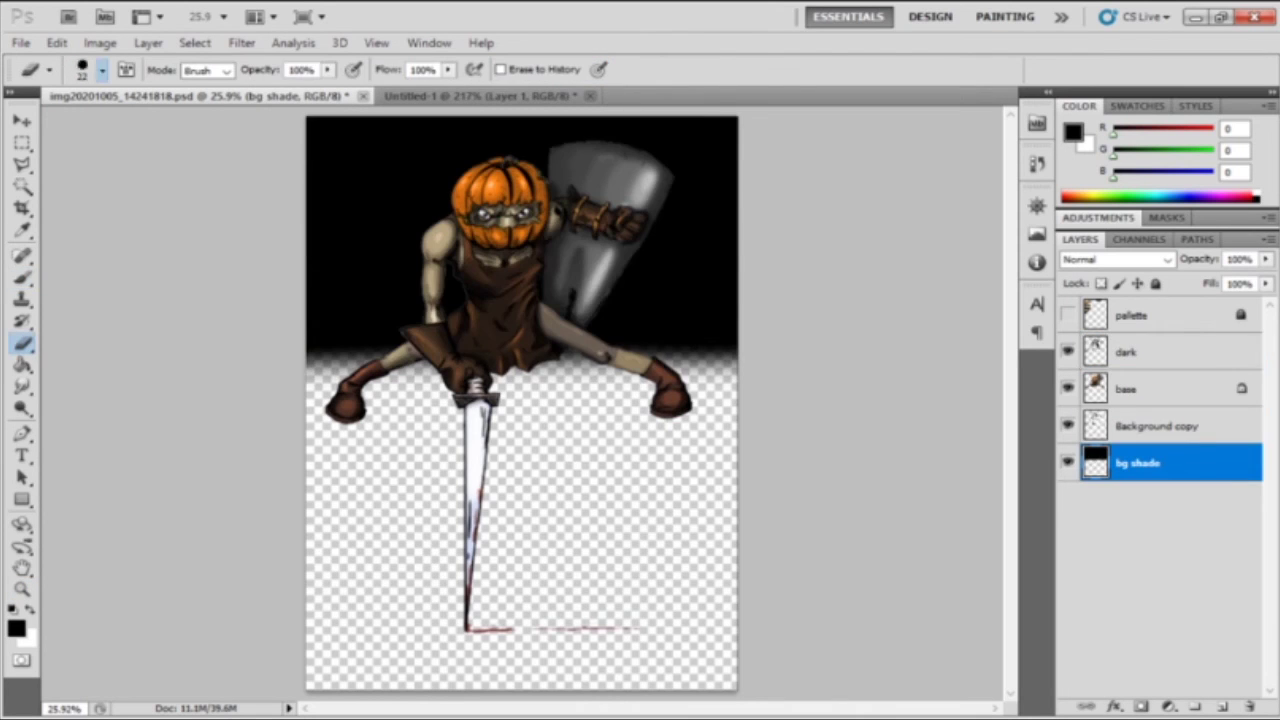
- Undo the last eraser strokes and shape the black background's lower edge into a soft curve with a large eraser
key(ctrl+alt+z)
key(ctrl+alt+z)
key(ctrl+alt+z)
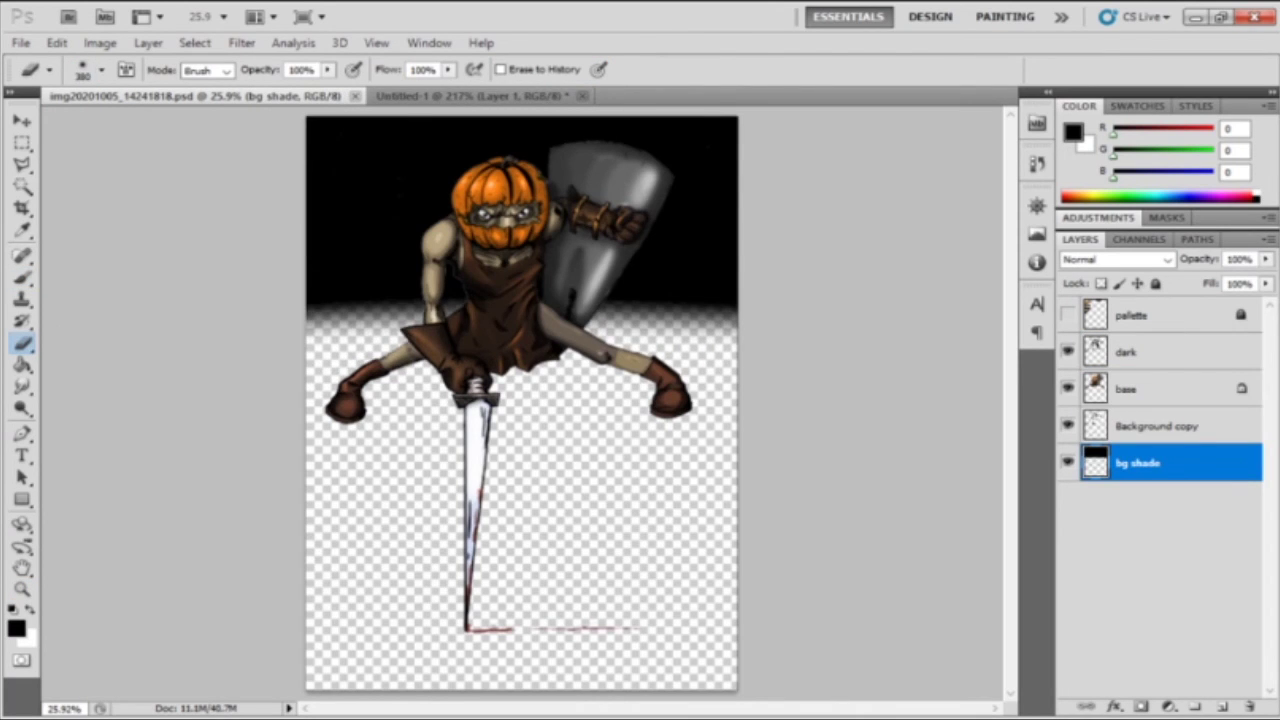
- Select the figure's silhouette, paint its upper body black on a new layer, move that layer below Background copy, and deselect
key(alt+bracketright)
key(alt+bracketright)
key(w)
key(alt+bracketleft)
key(ctrl+shift+alt+n)
key(b)
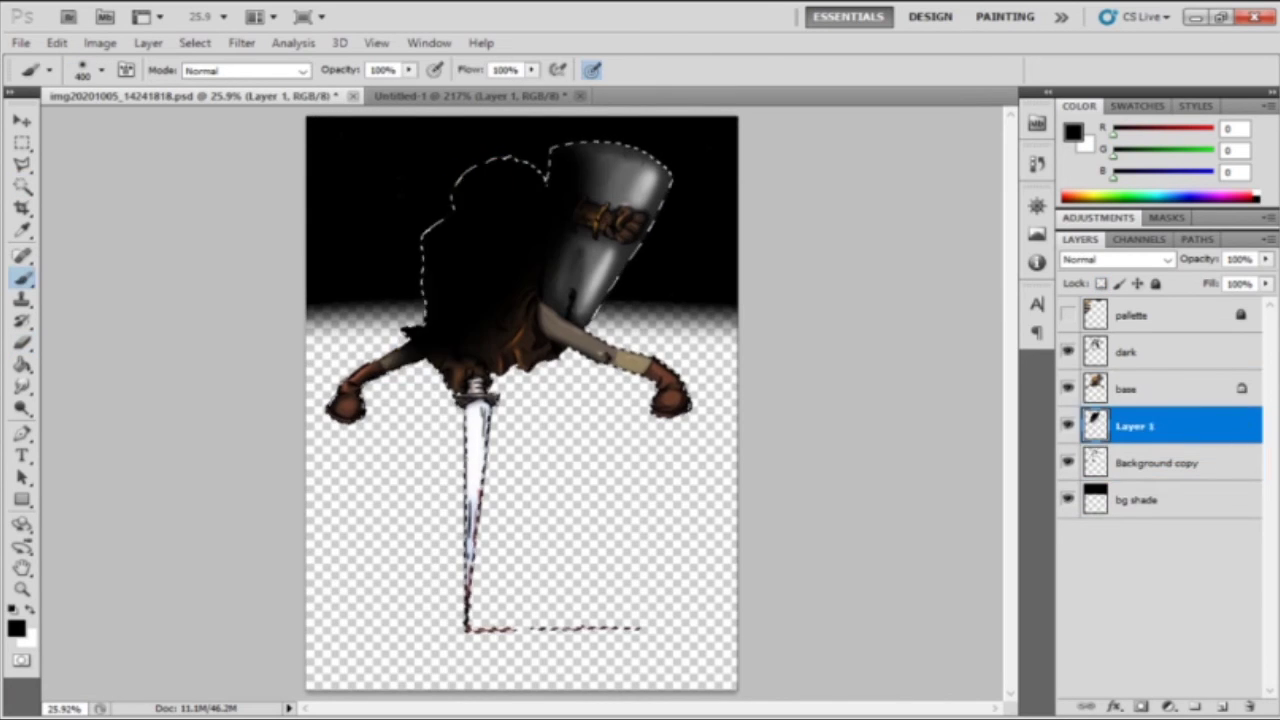
key(ctrl+bracketleft)
key(m)
key(ctrl+d)
- Paste the stone texture as the bottom layer and distort it in perspective to cover the floor area
key(alt+bracketright)
key(alt+bracketright)
key(i)
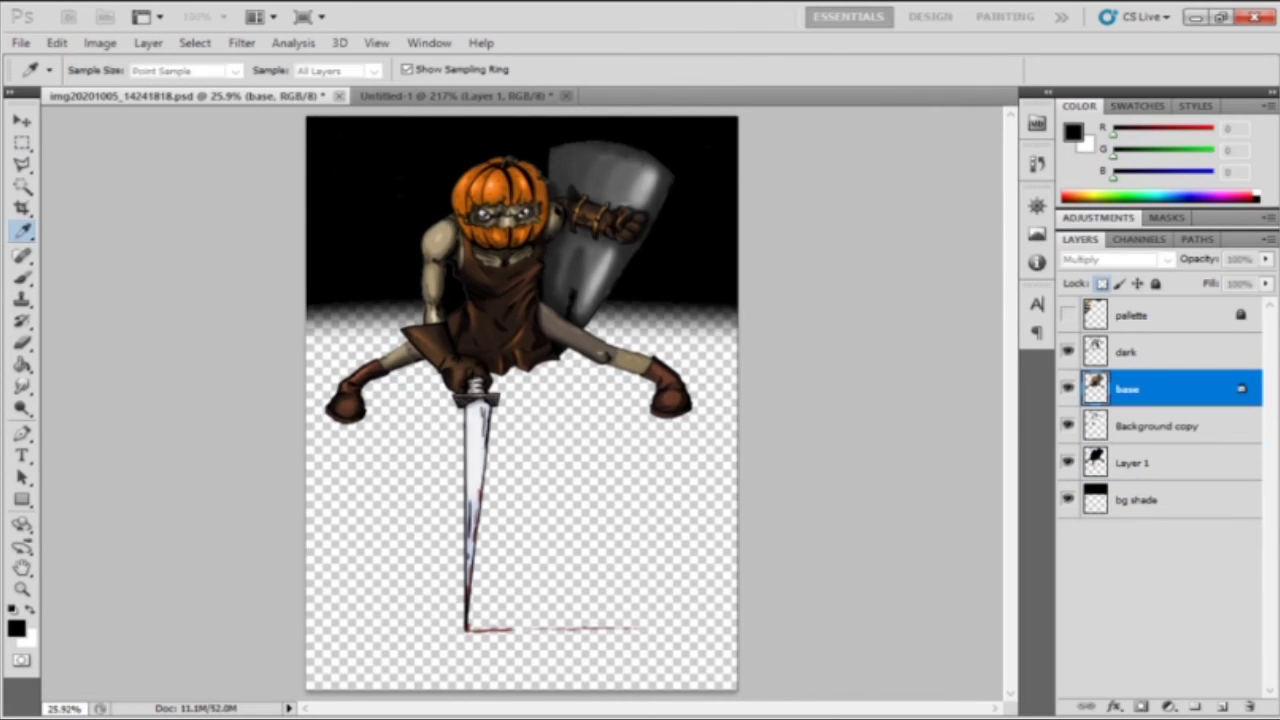
key(m)
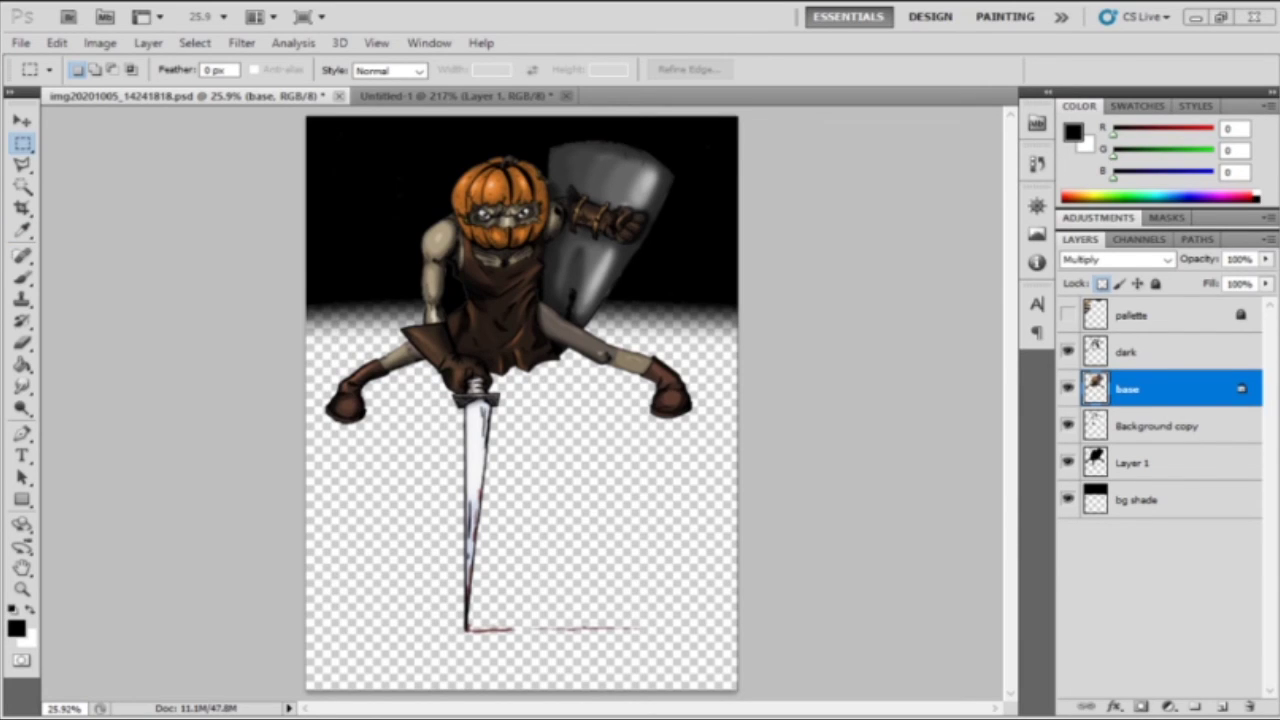
key(ctrl+v)
key(ctrl+shift+bracketleft)
key(ctrl+t)
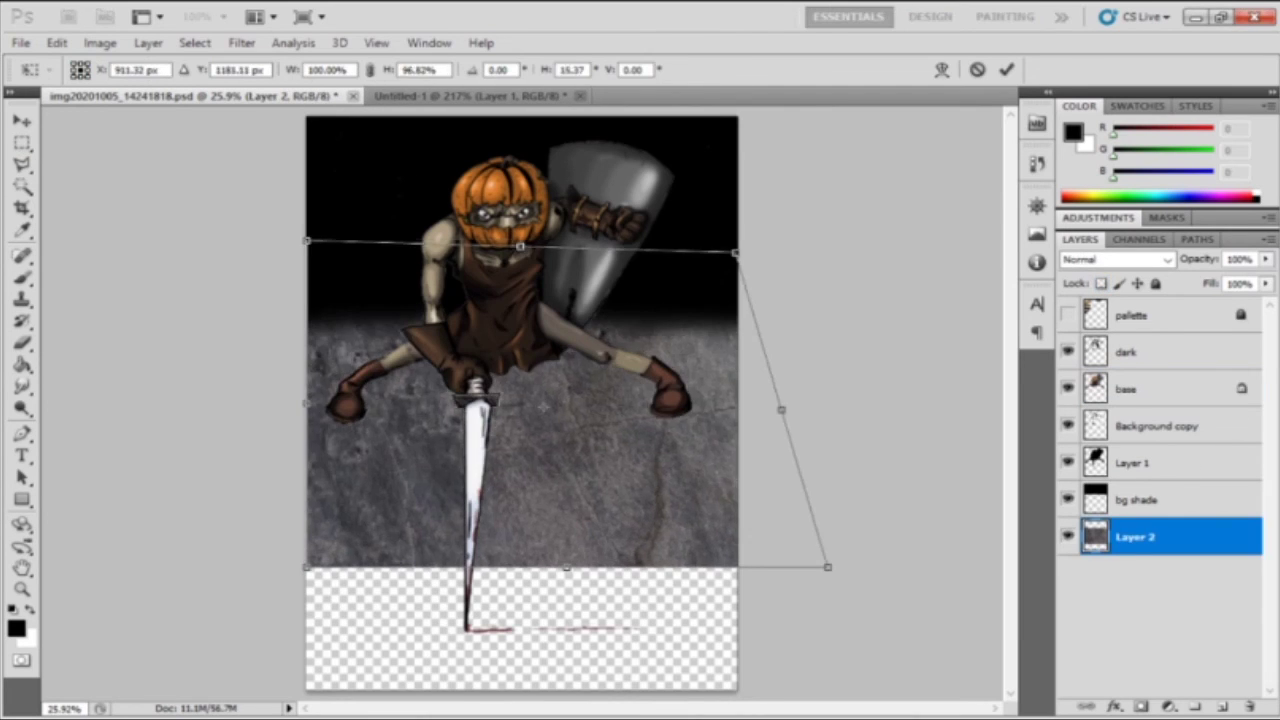
drag(512, 110, 514, 271)
drag(880, 715, 922, 505)
key(Return)
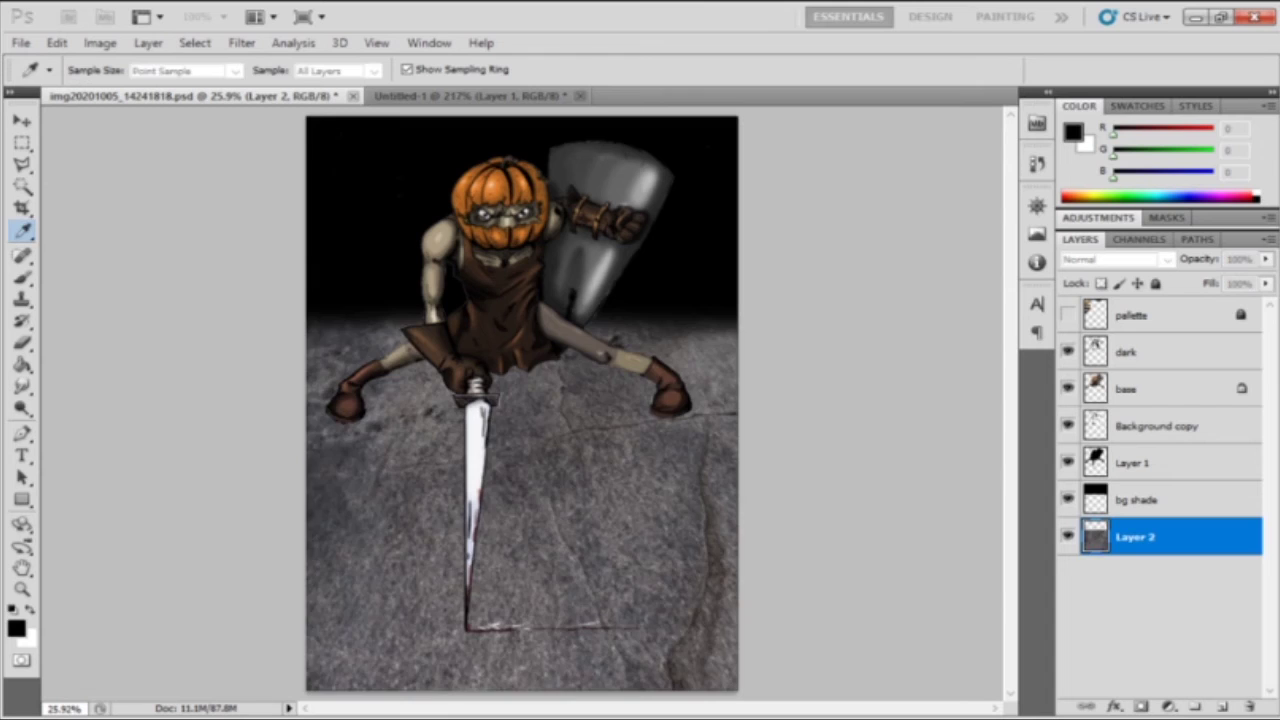
- Desaturate the stone texture and darken the floor's far edge with a black-to-transparent gradient on a new layer above it
key(alt+bracketright)
key(alt+bracketleft)
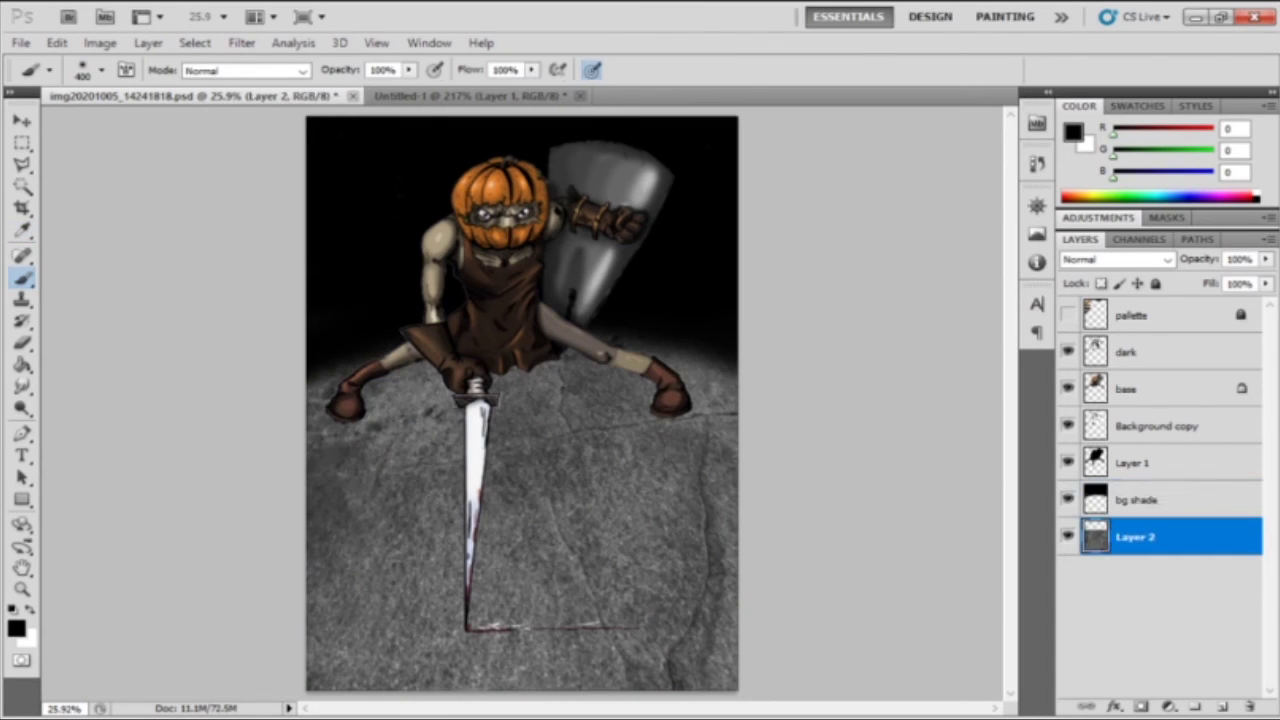
key(ctrl+shift+alt+n)
key(g)
drag(520, 330, 520, 530)
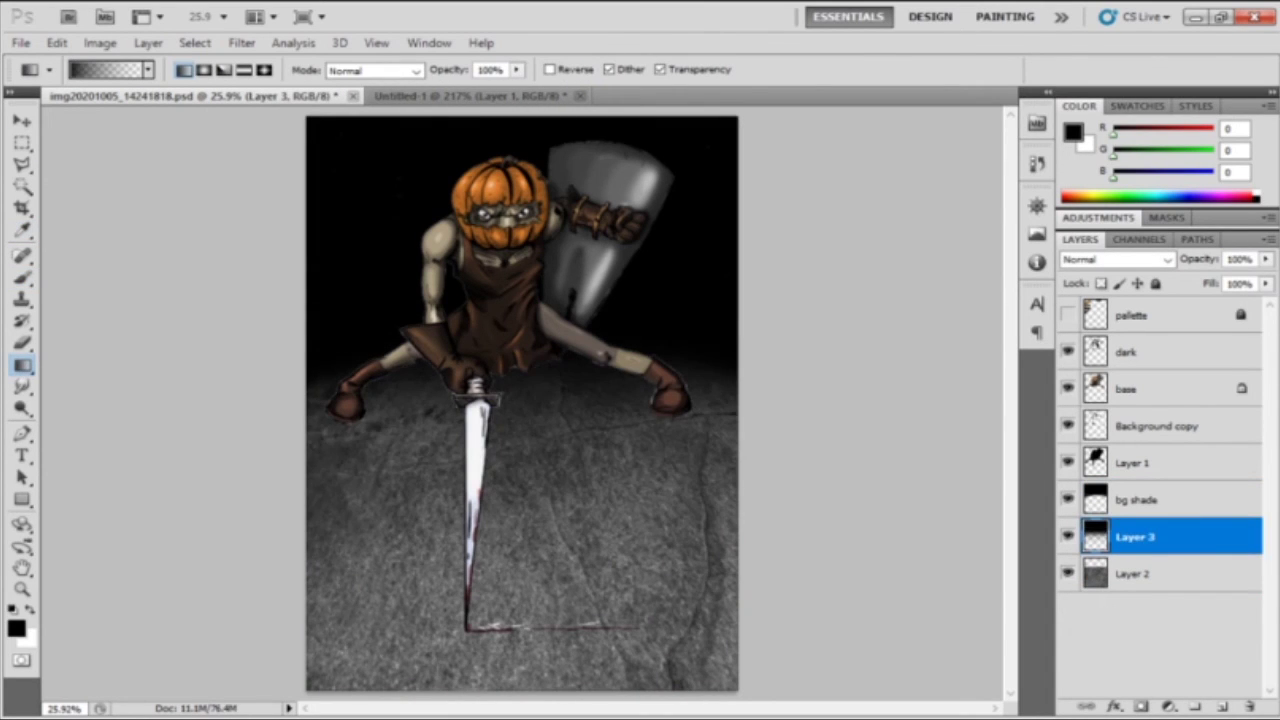
- Add a new layer directly above the stone texture and lighten the foreground floor with white-to-transparent gradients rising from the bottom edge
key(alt+bracketleft)
key(ctrl+shift+alt+n)
key(x)
drag(520, 690, 520, 600)
drag(520, 690, 520, 470)
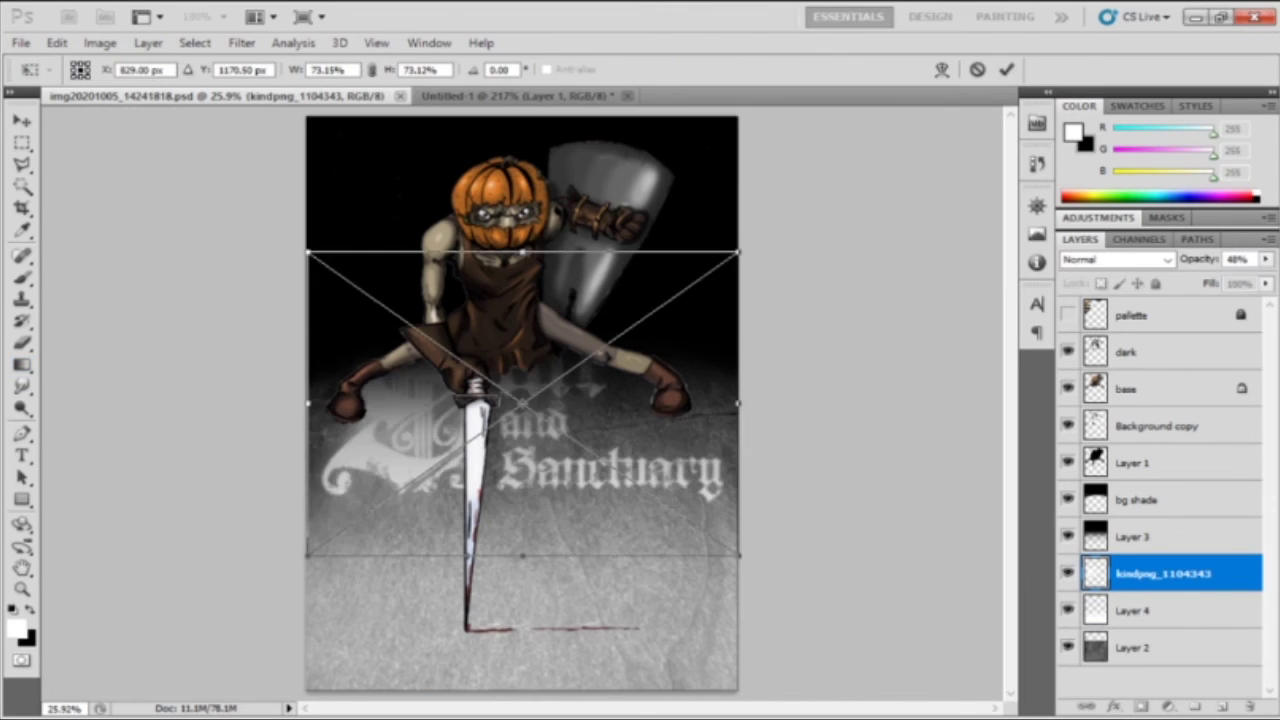
- Distort the placed "Salt and Sanctuary" logo in perspective across the floor and give it a pale outer glow
drag(738, 555, 769, 644)
key(Return)
key(h)
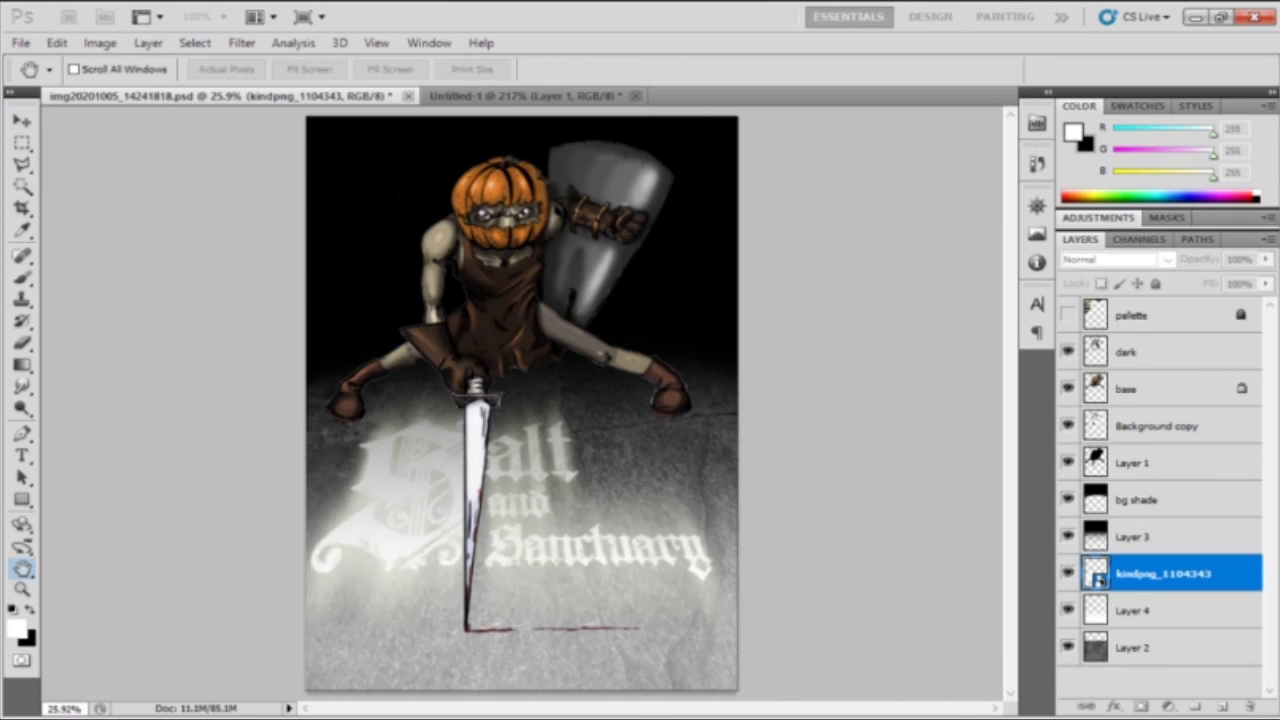